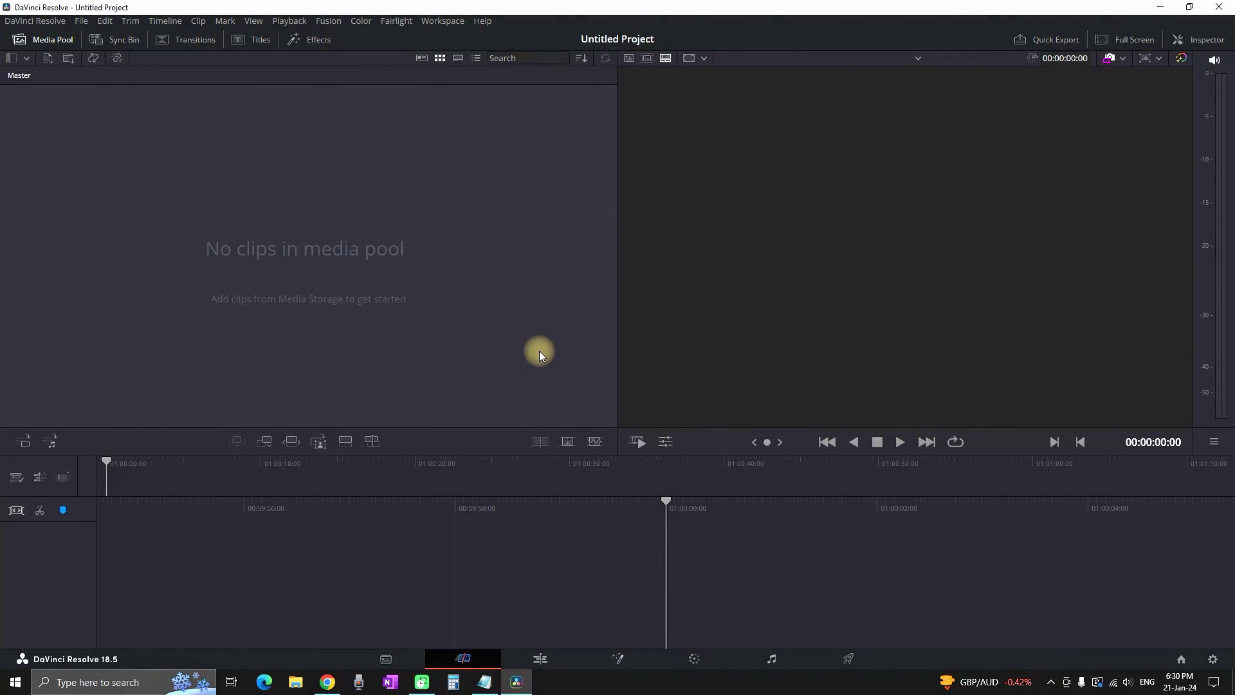
Import the two pexels clips into the Media page pool and match the project frame rate to them.
left_click(389, 656)
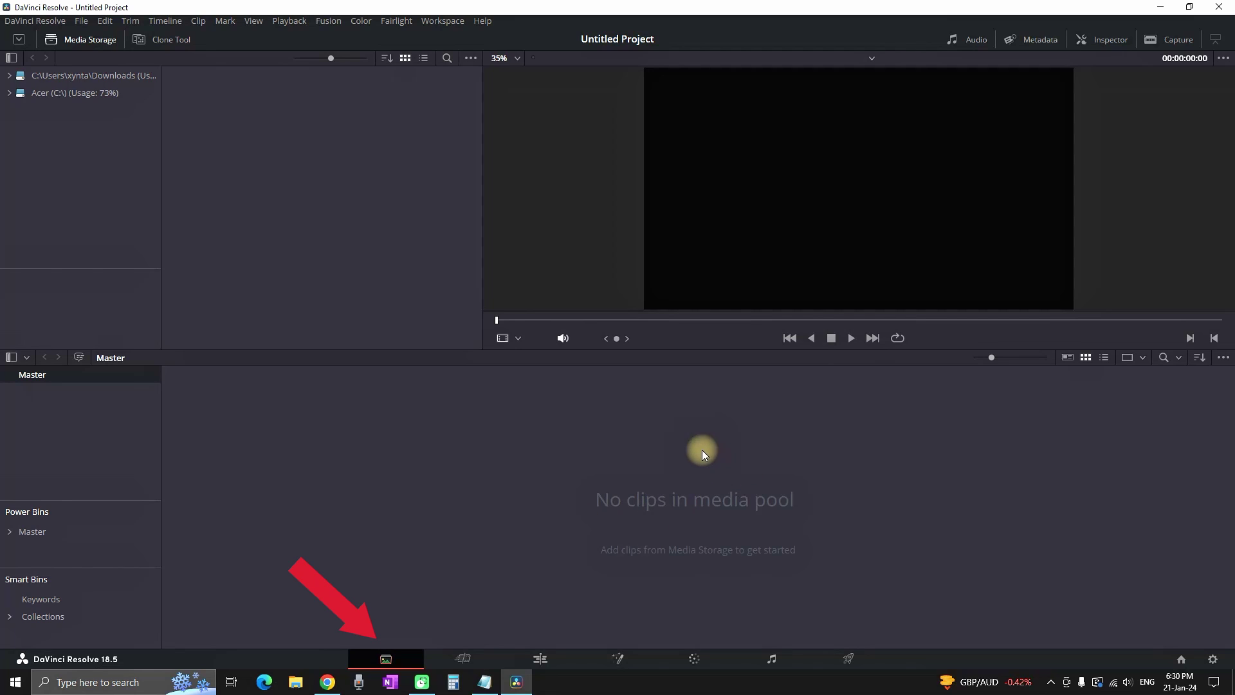
right_click(368, 407)
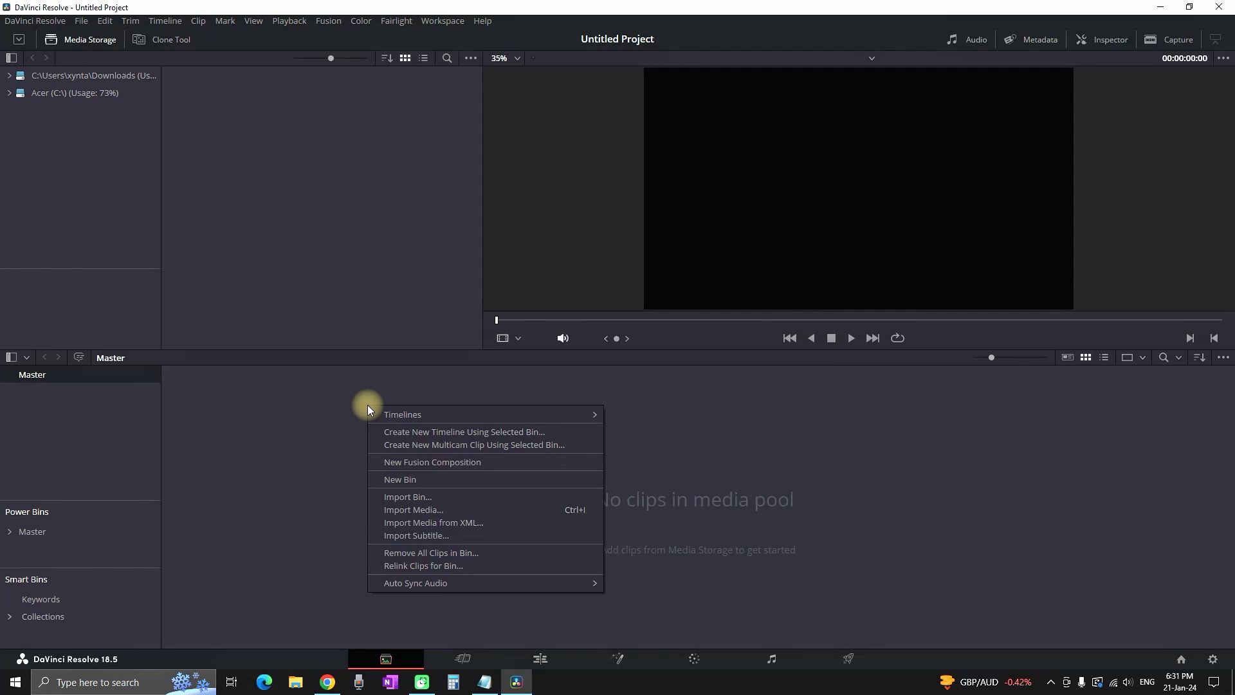
left_click(454, 510)
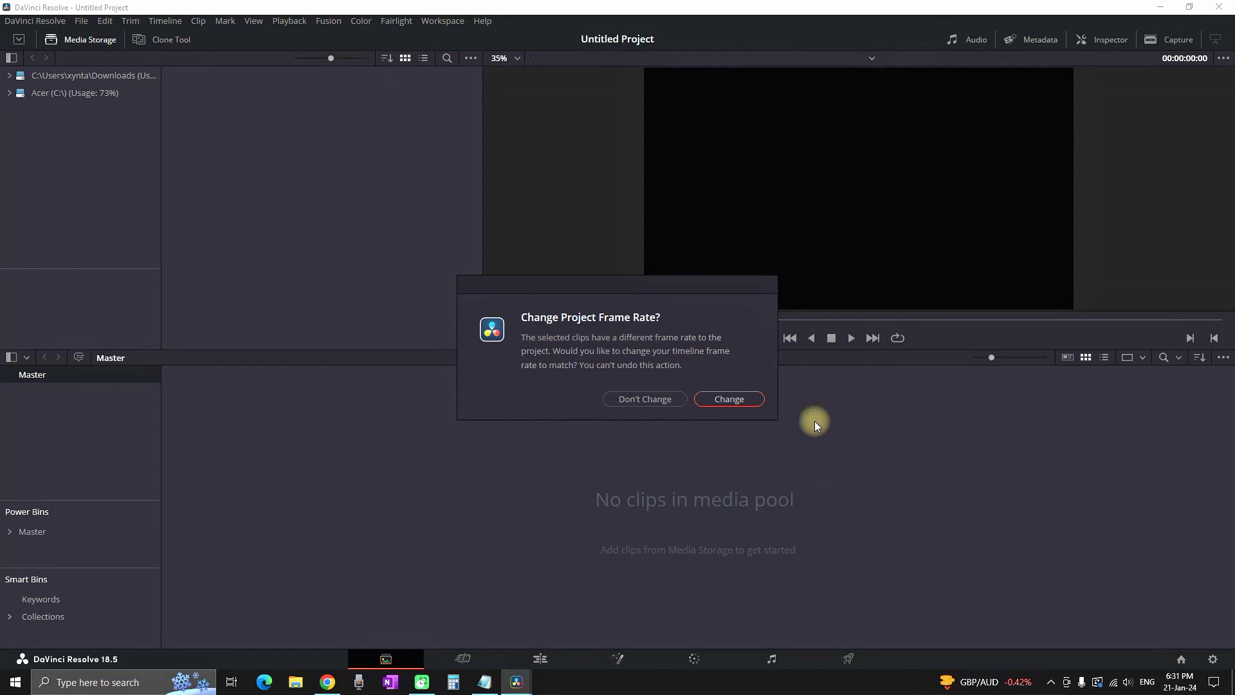
left_click(734, 400)
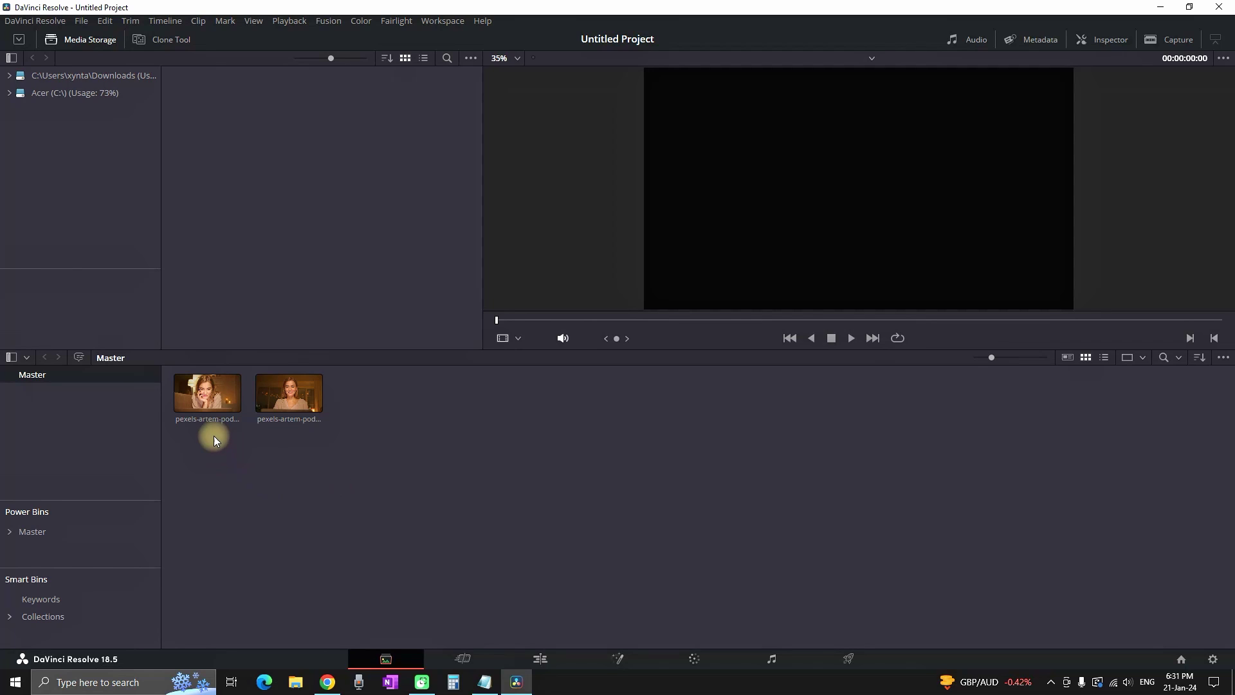
Rename the first clip to CAMERA 1 in the Inspector's File tab.
left_click(204, 404)
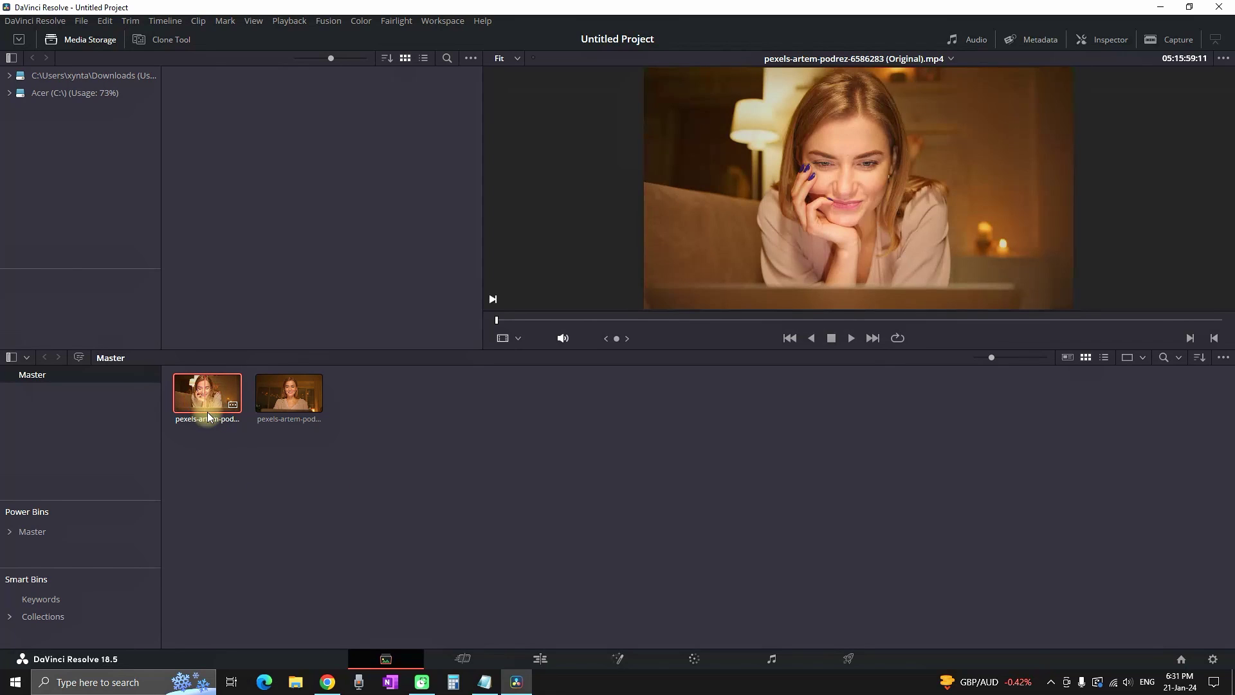
left_click(1106, 44)
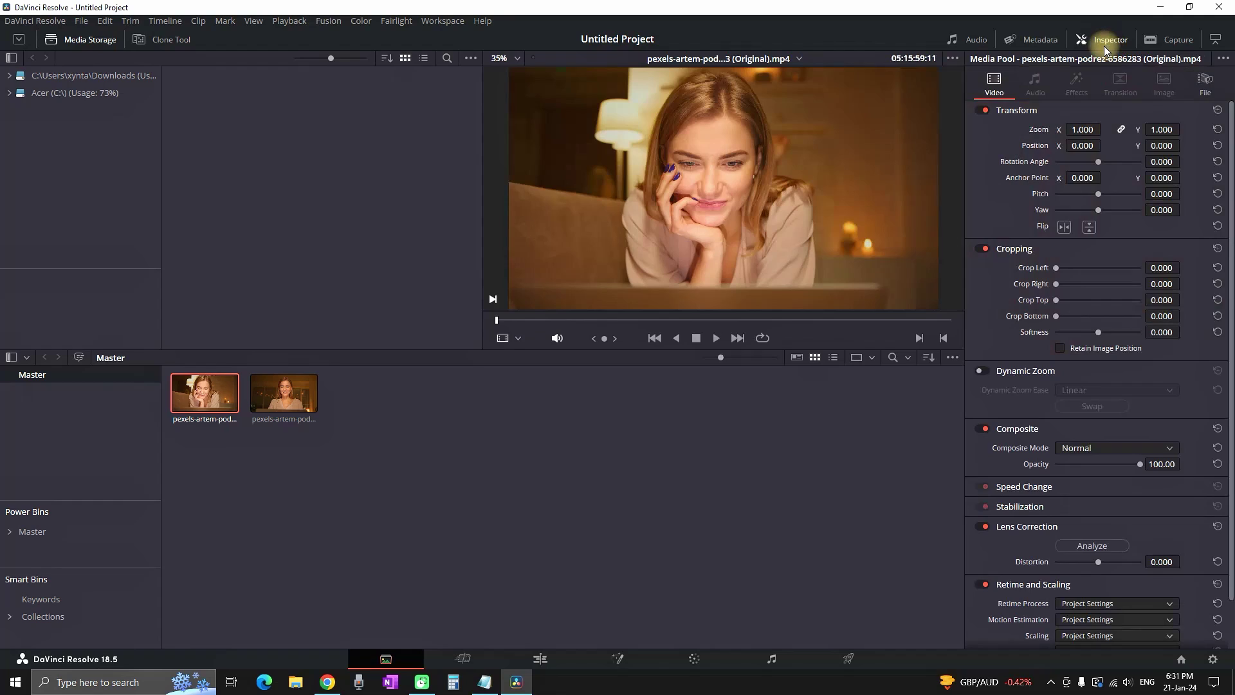
left_click(1205, 84)
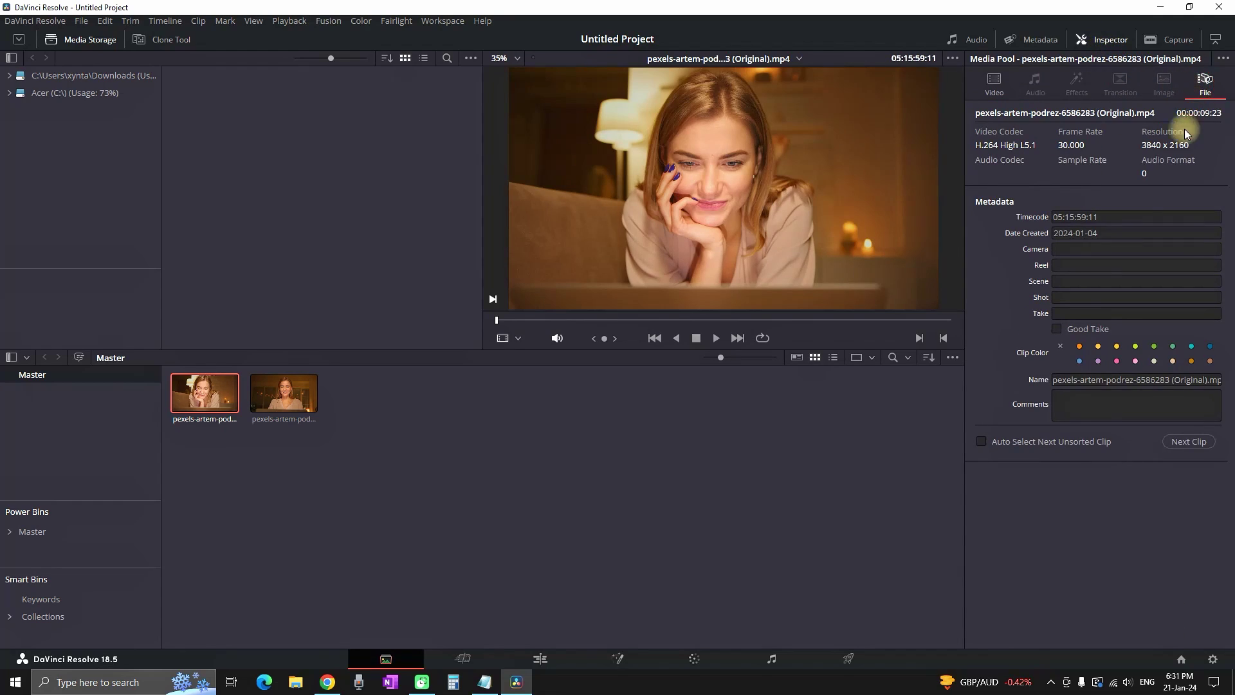
left_click(1098, 384)
type("CAME")
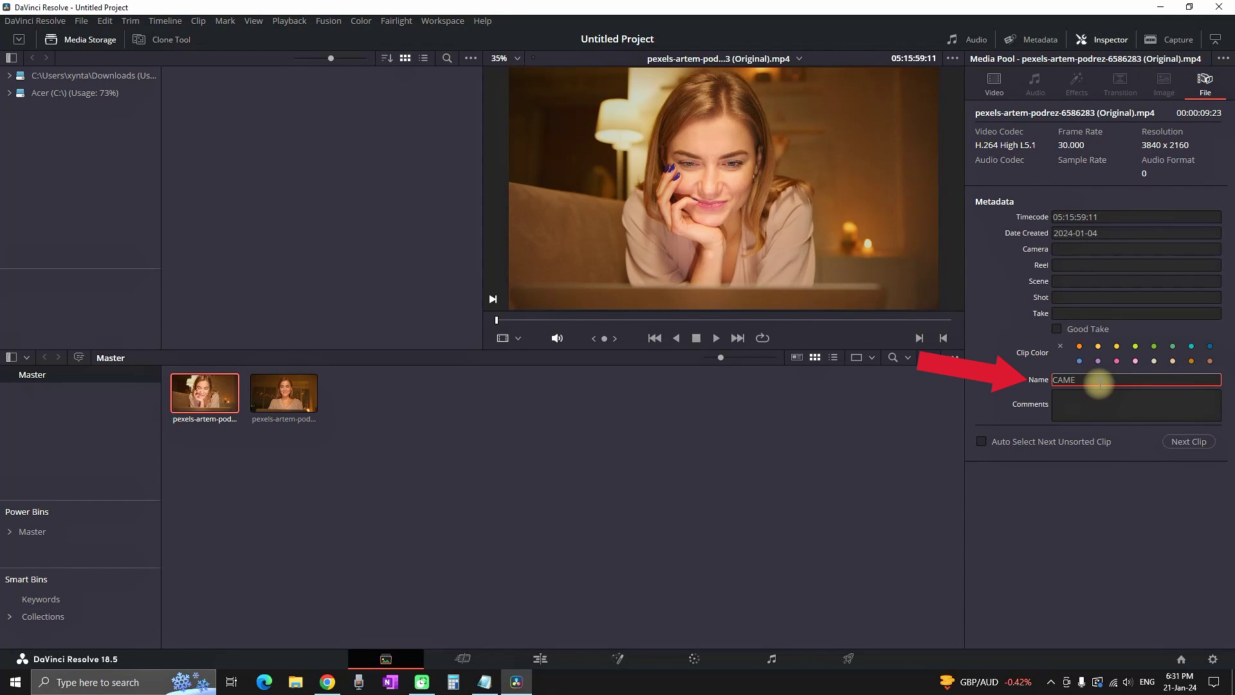
type("RA 1")
left_click(785, 410)
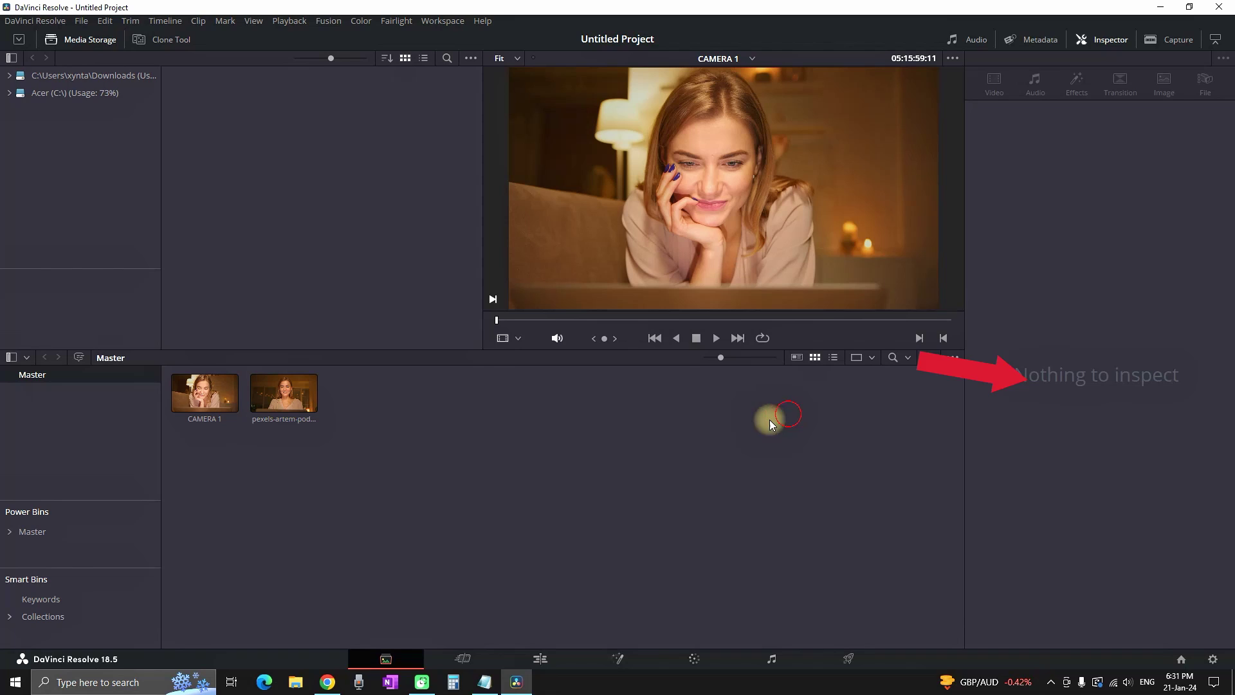
Rename the second clip to CAMERA 2, then select both camera clips.
left_click(307, 397)
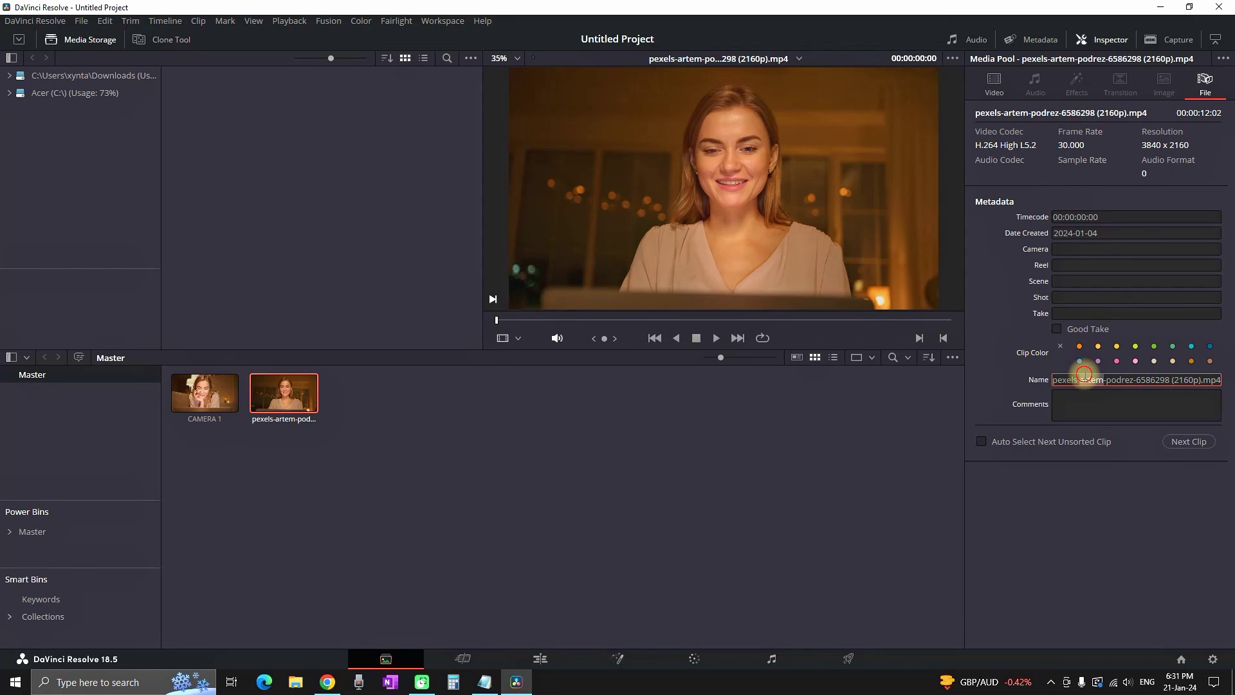
left_click(1084, 374)
type("CAMERA 2")
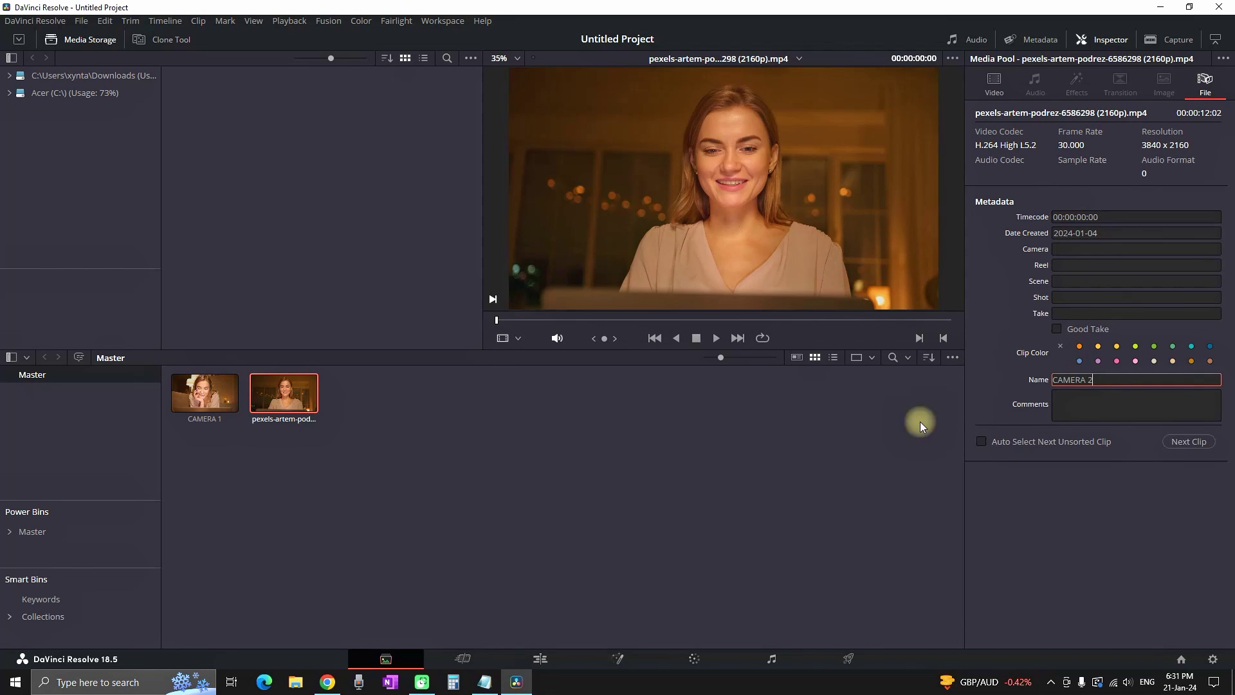
left_click(781, 432)
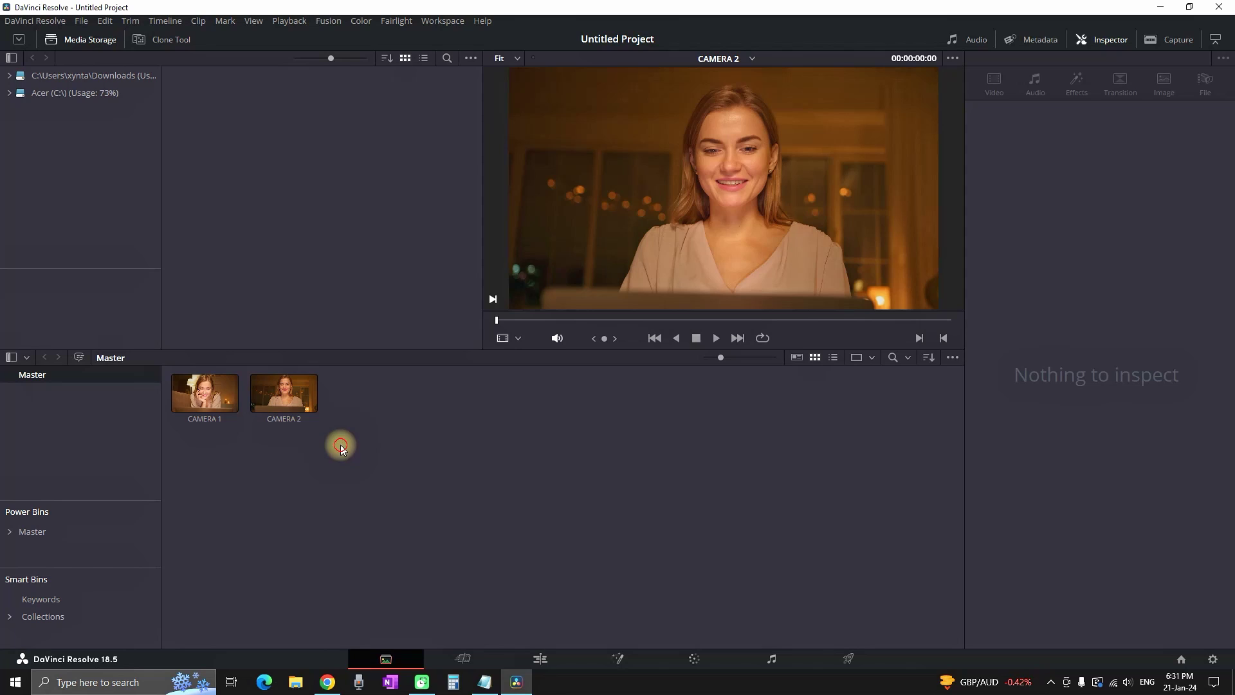
left_click_drag(341, 446, 203, 391)
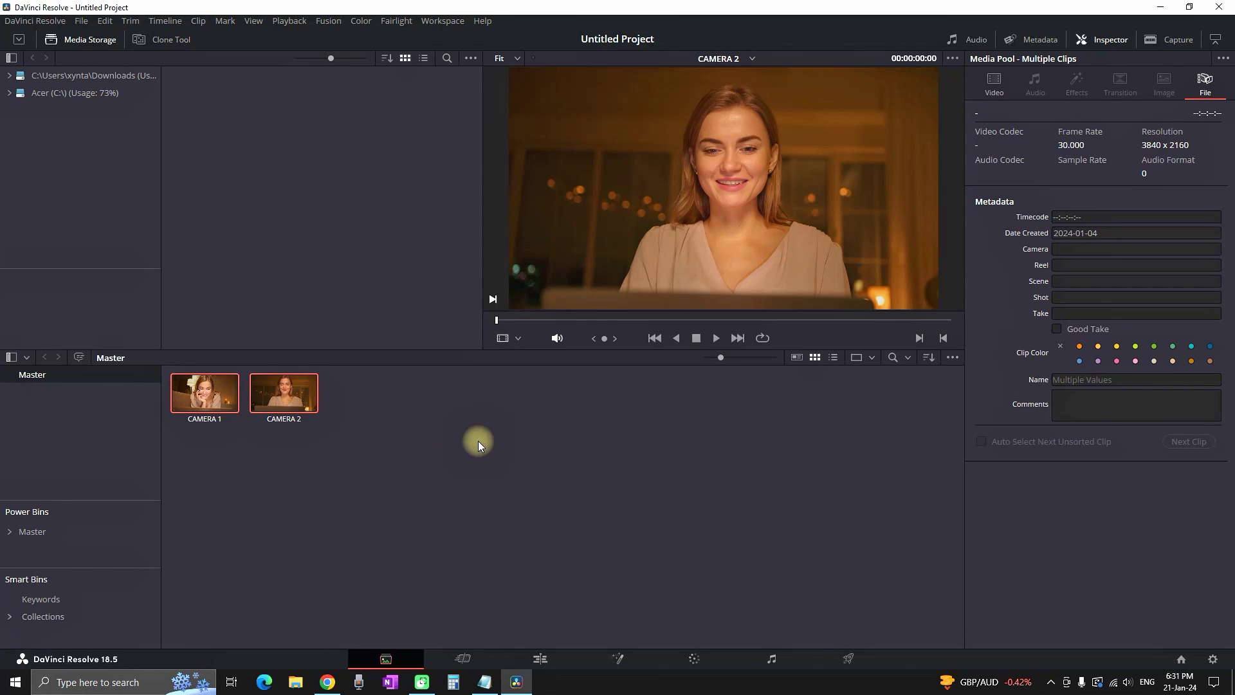
Start a new multicam clip from both clips, named Multicam at 30 fps.
right_click(208, 397)
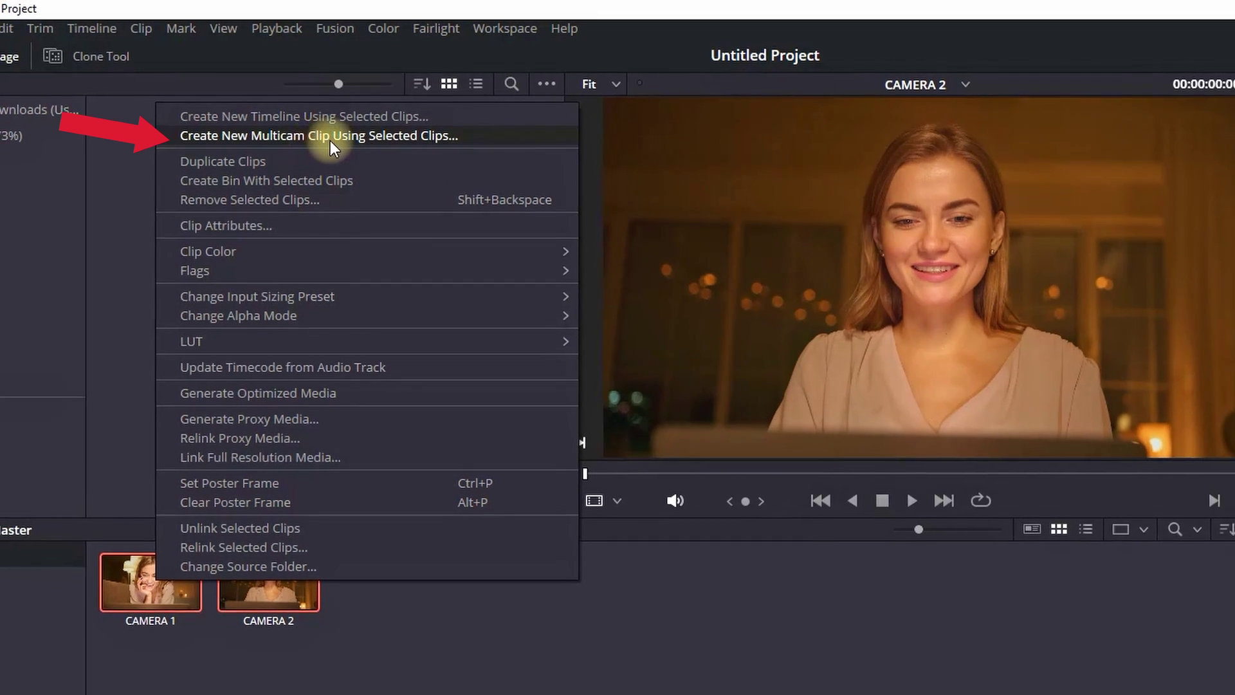
left_click(316, 140)
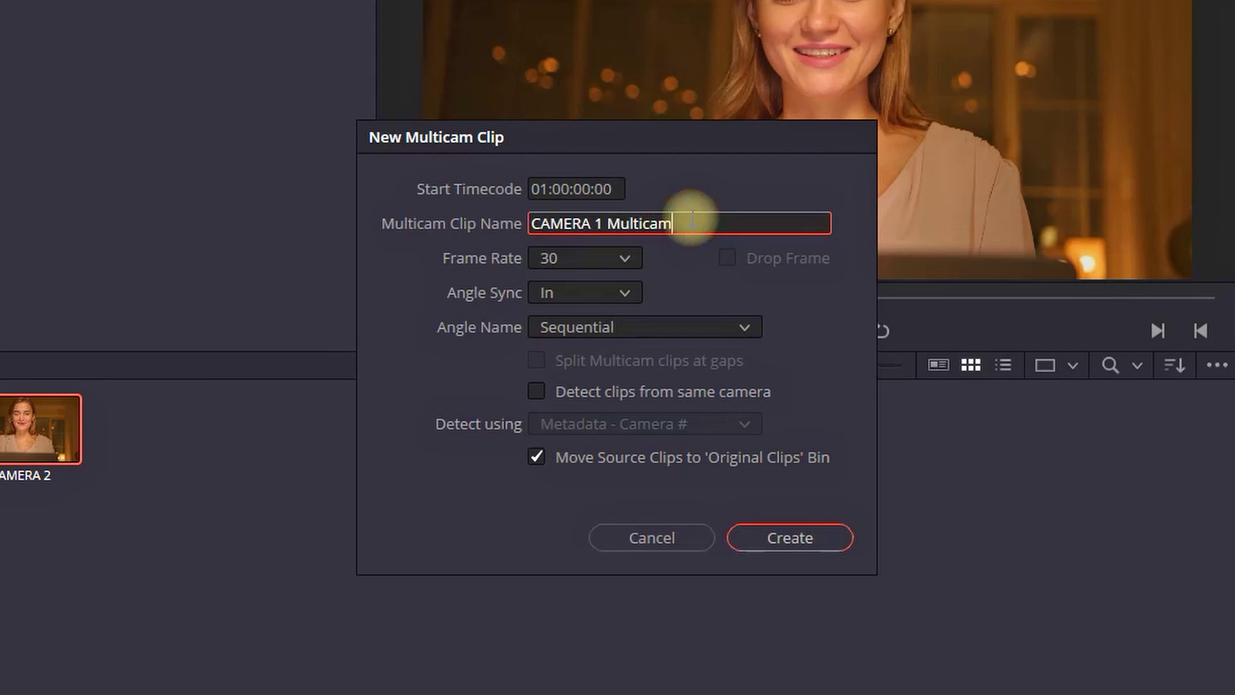
left_click(533, 223)
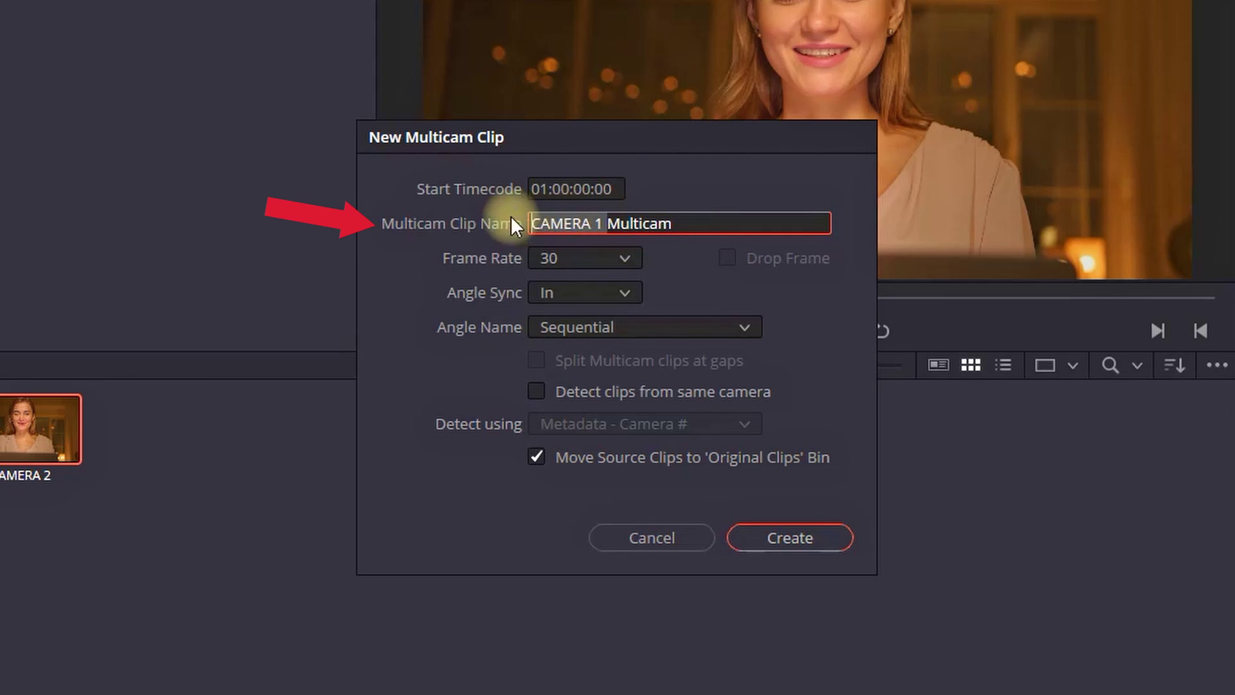
key("Delete")
key("Delete")
key("Delete")
key("Delete")
key("Delete")
key("Delete")
key("Delete")
key("Delete")
key("Delete")
left_click(662, 219)
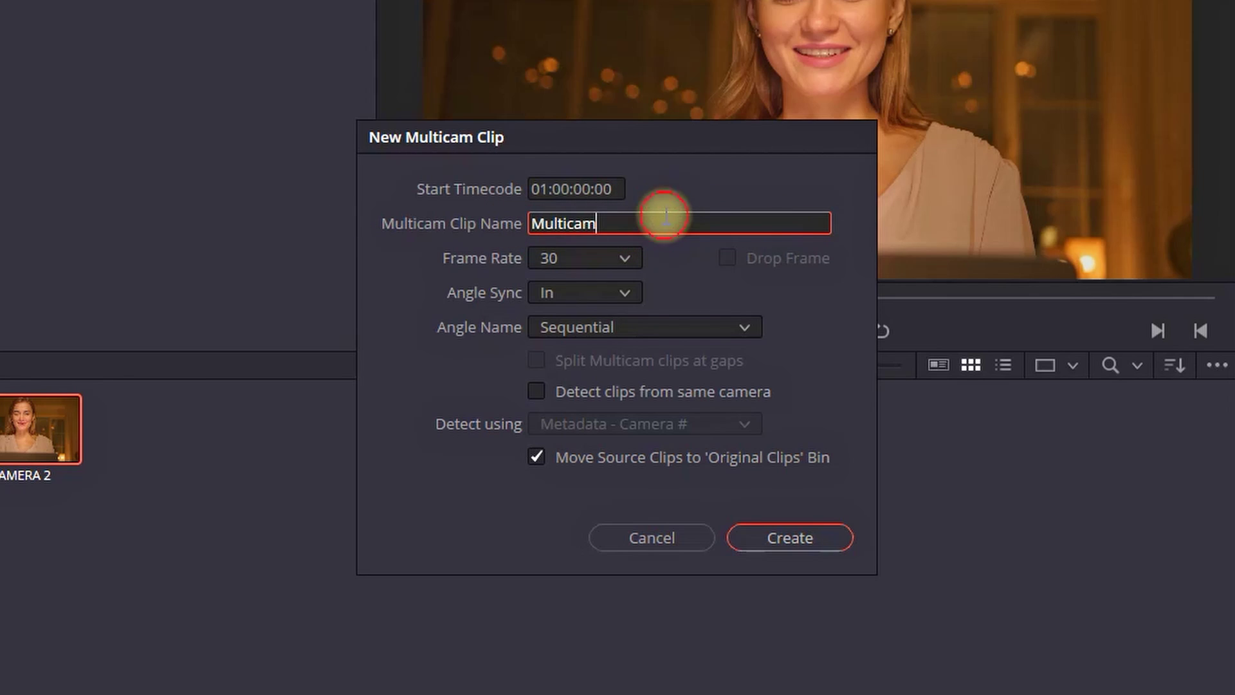
left_click(619, 258)
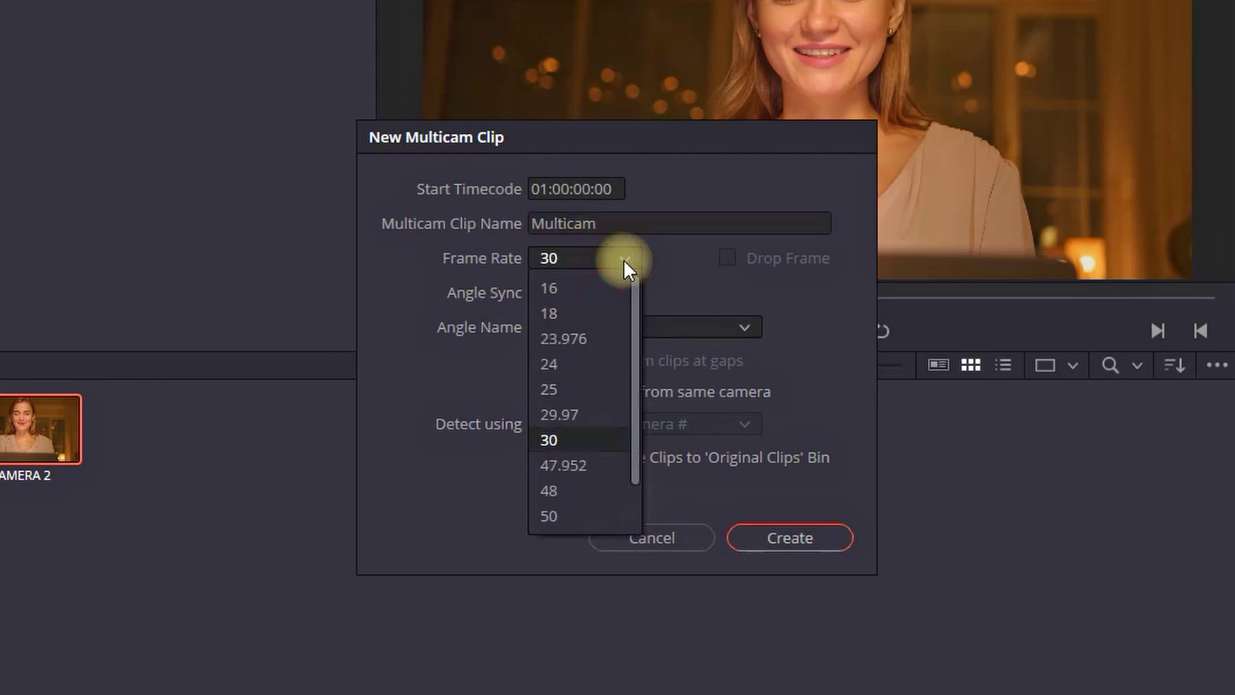
left_click(629, 260)
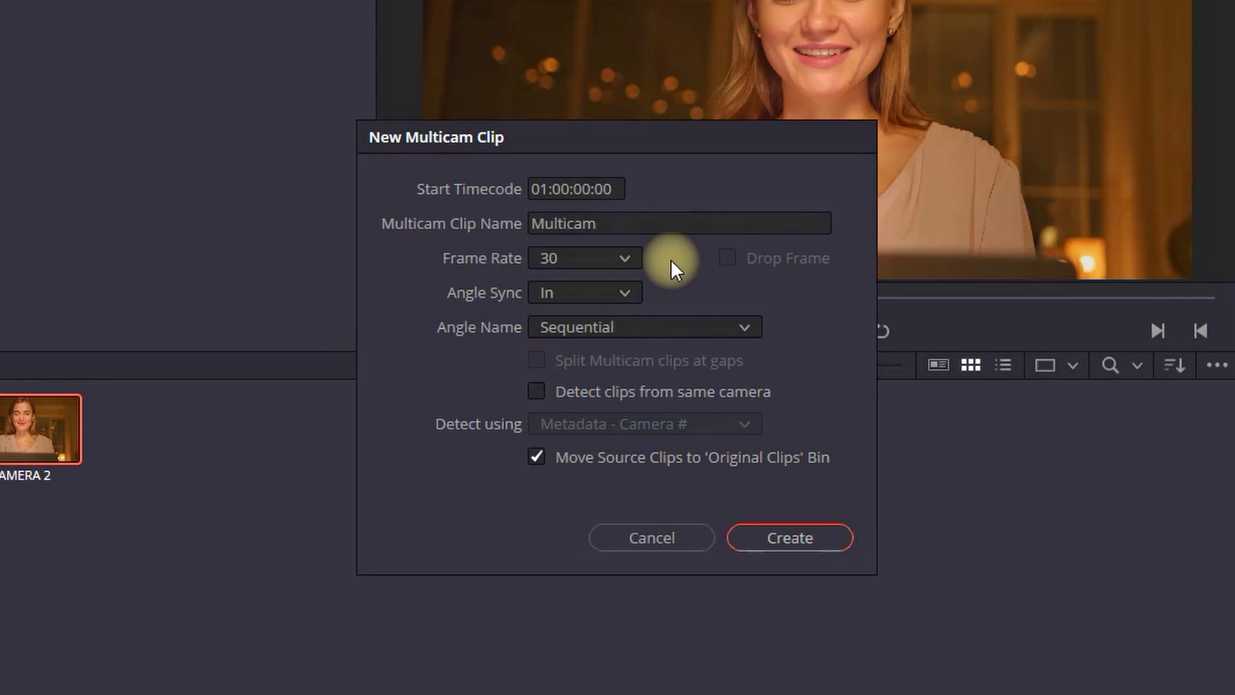
Keep Angle Sync on In, name angles by Clip Name, and create the multicam clip.
left_click(619, 293)
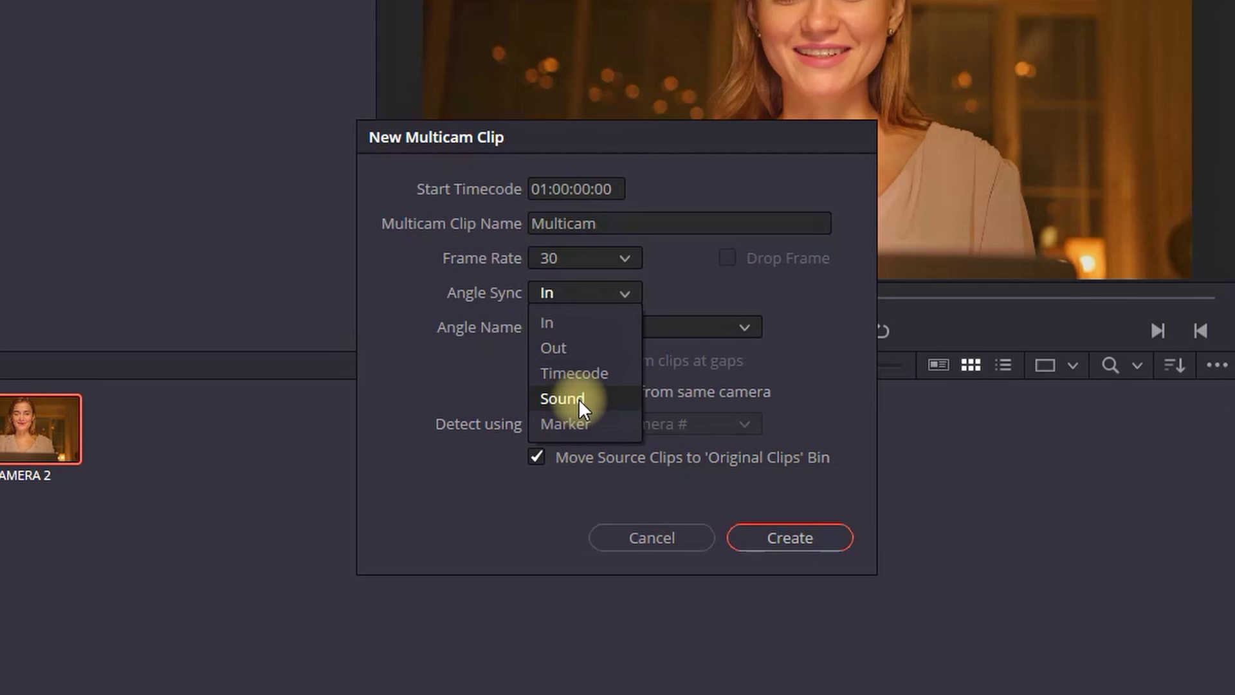
left_click(689, 279)
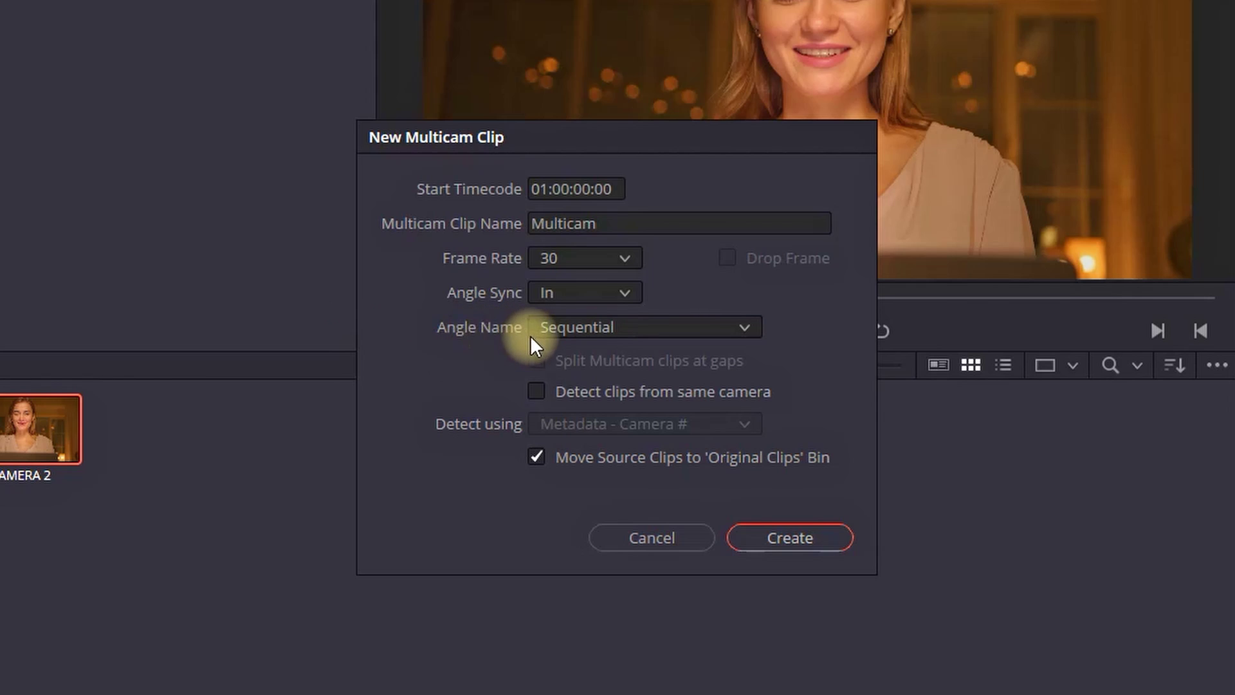
left_click(657, 330)
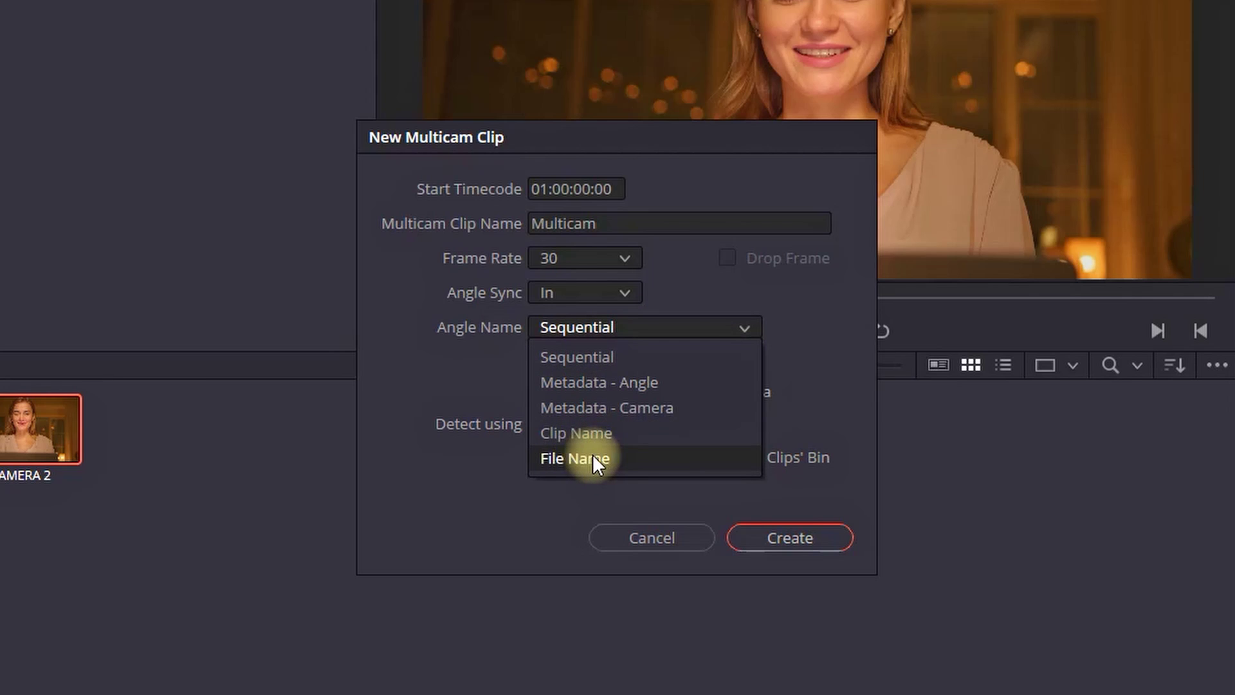
left_click(632, 438)
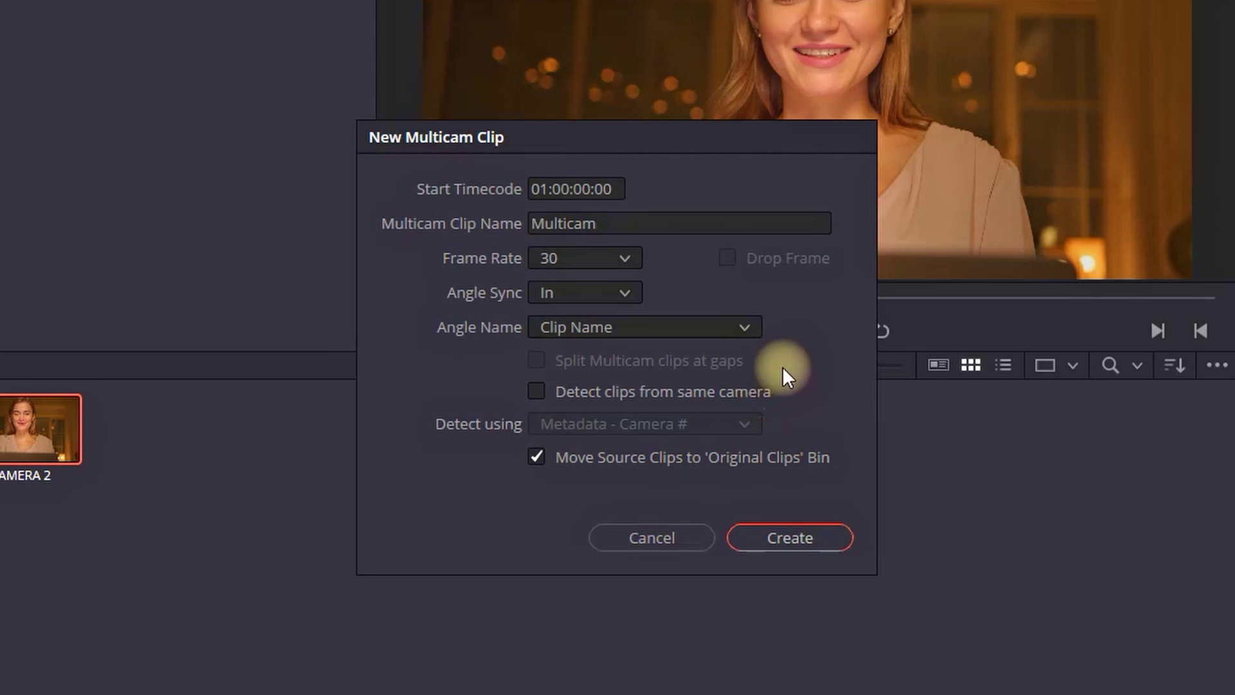
left_click(804, 538)
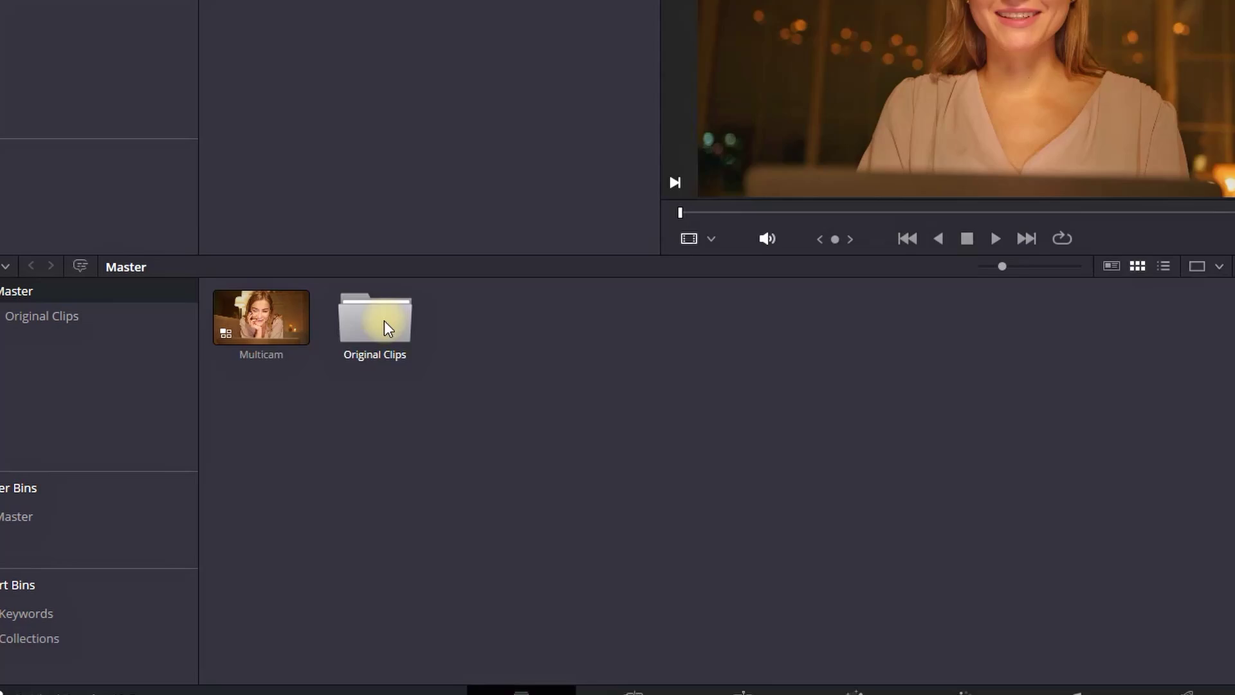
Check CAMERA 1 and CAMERA 2 in Original Clips, then select the Multicam clip on the Edit page.
double_click(287, 396)
left_click(539, 405)
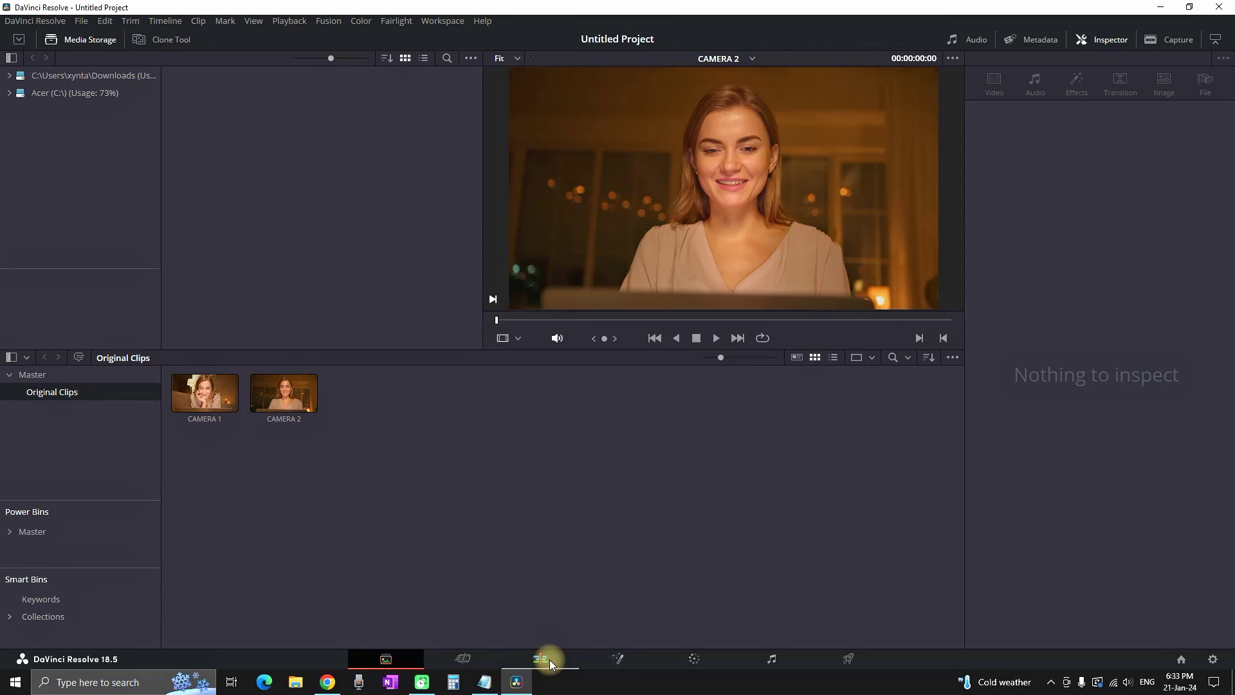
left_click(539, 659)
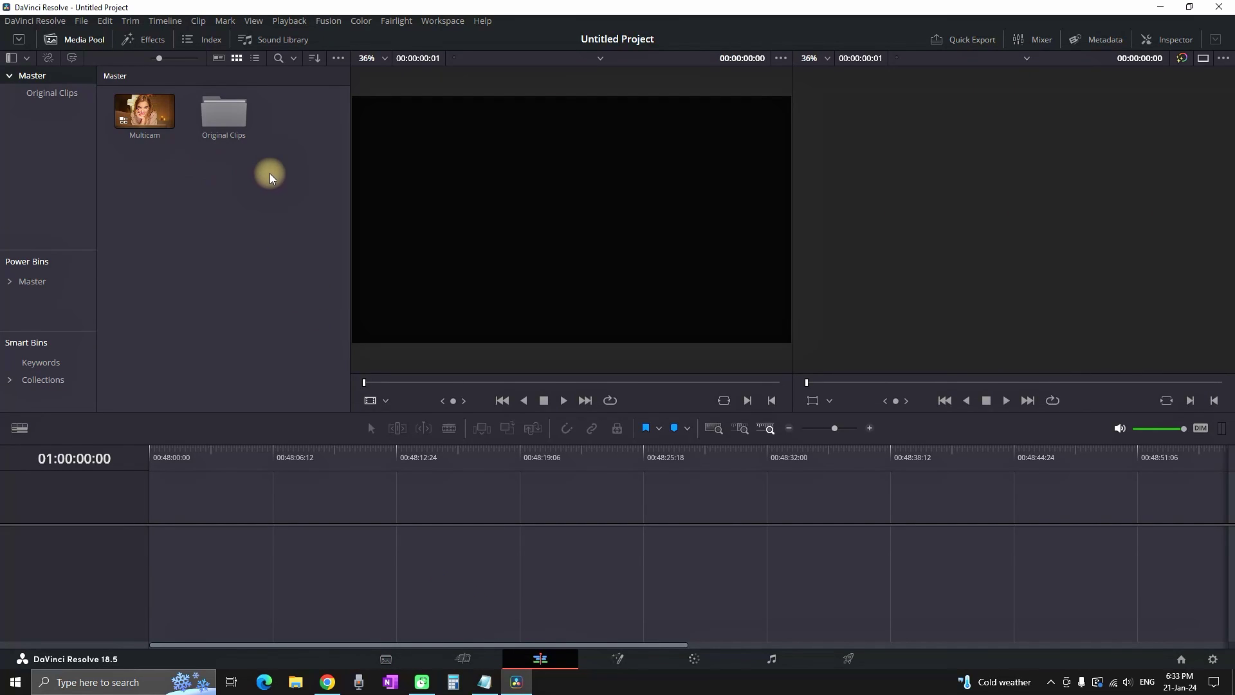
left_click_drag(270, 173, 130, 98)
left_click_drag(217, 156, 296, 287)
left_click(132, 57)
left_click(131, 57)
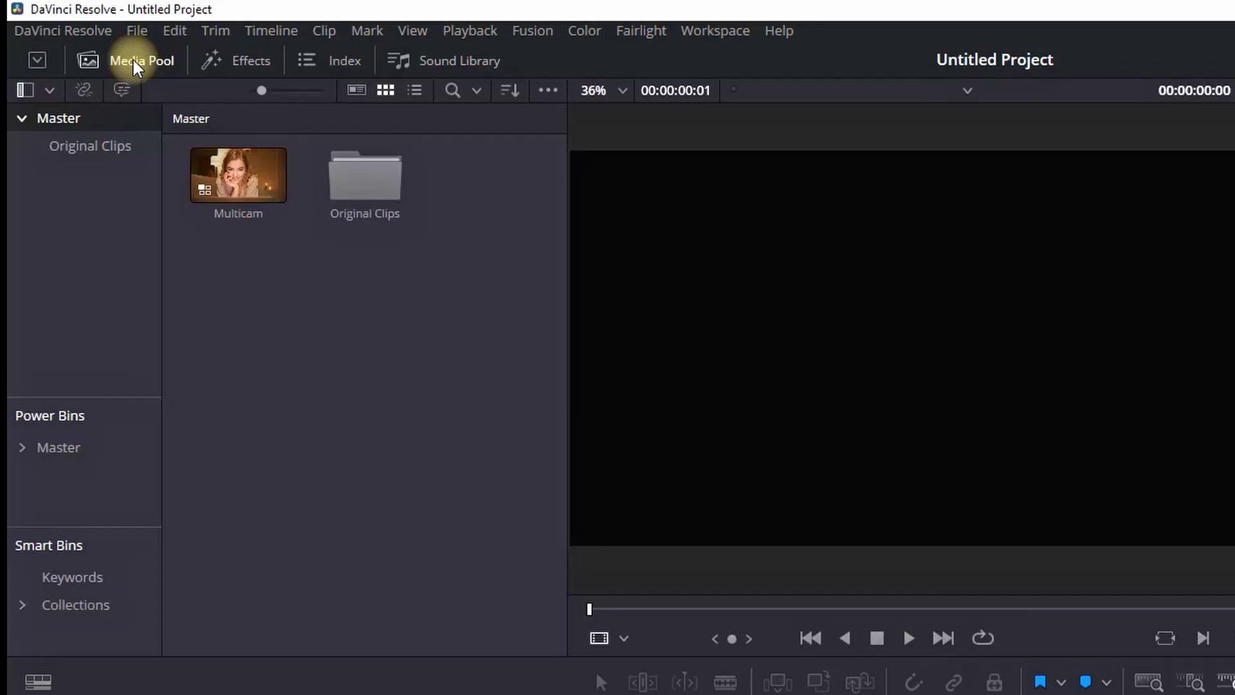
left_click_drag(383, 260, 355, 260)
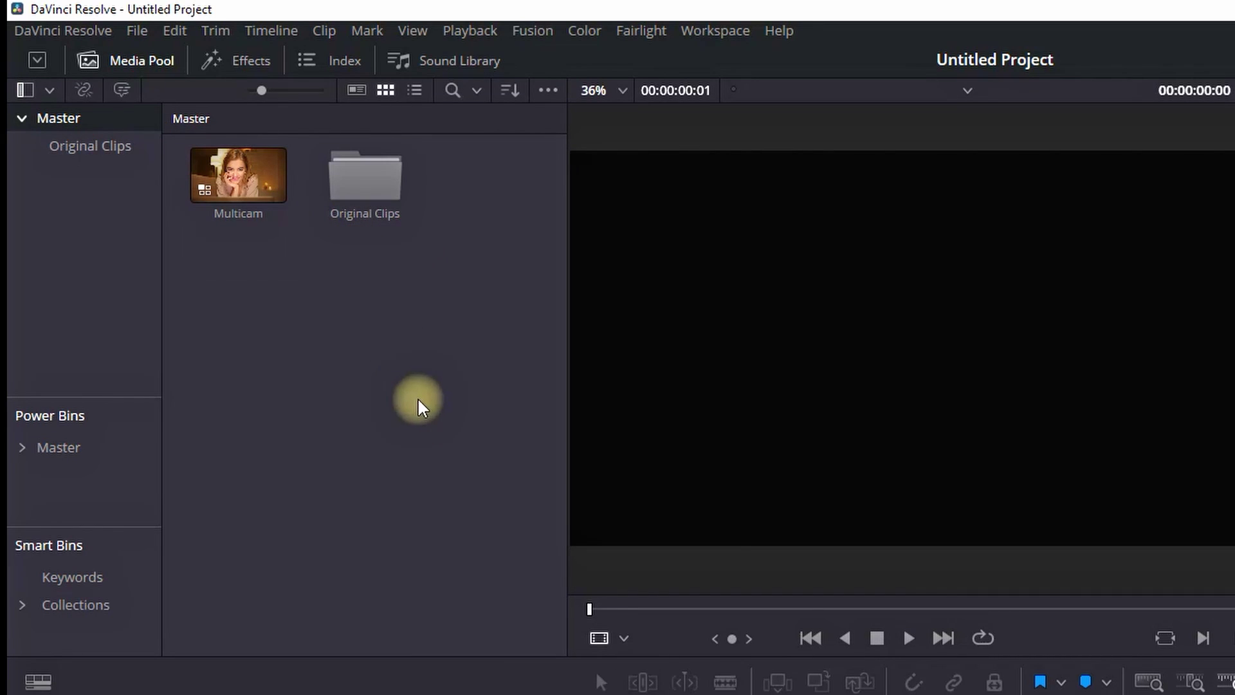
left_click(254, 184)
Drop the Multicam clip onto a new timeline's V1, then return to dual viewers.
left_click_drag(237, 170, 180, 493)
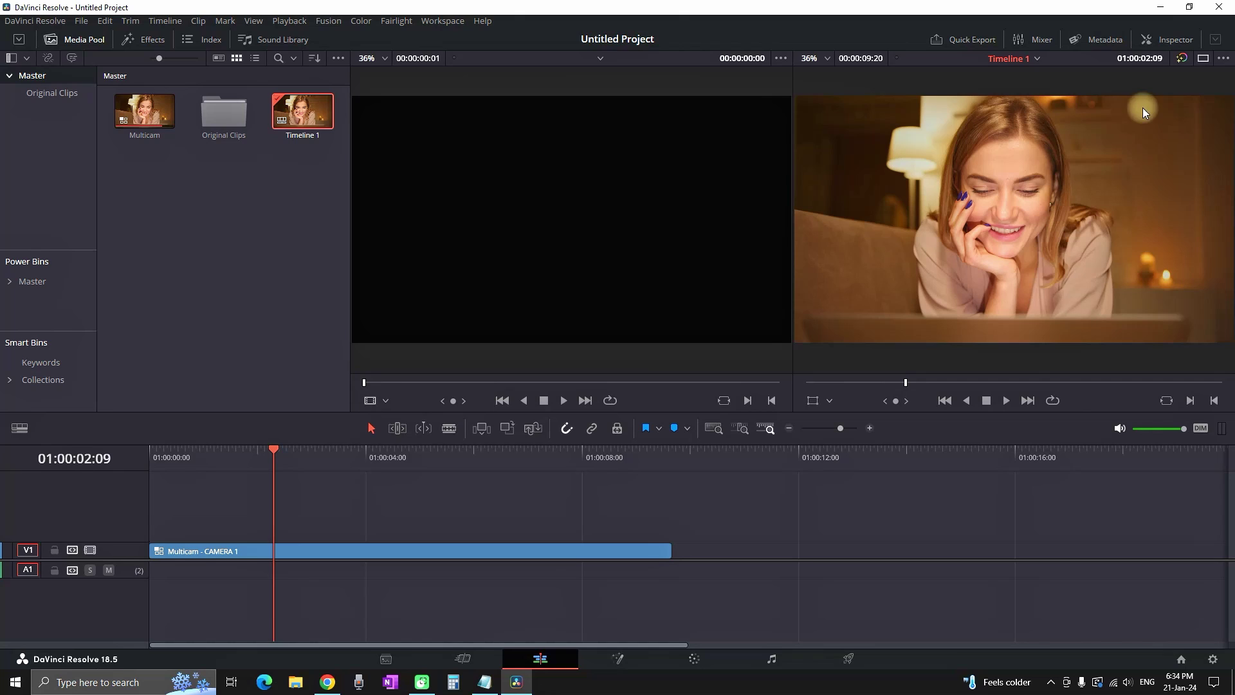
left_click(1202, 59)
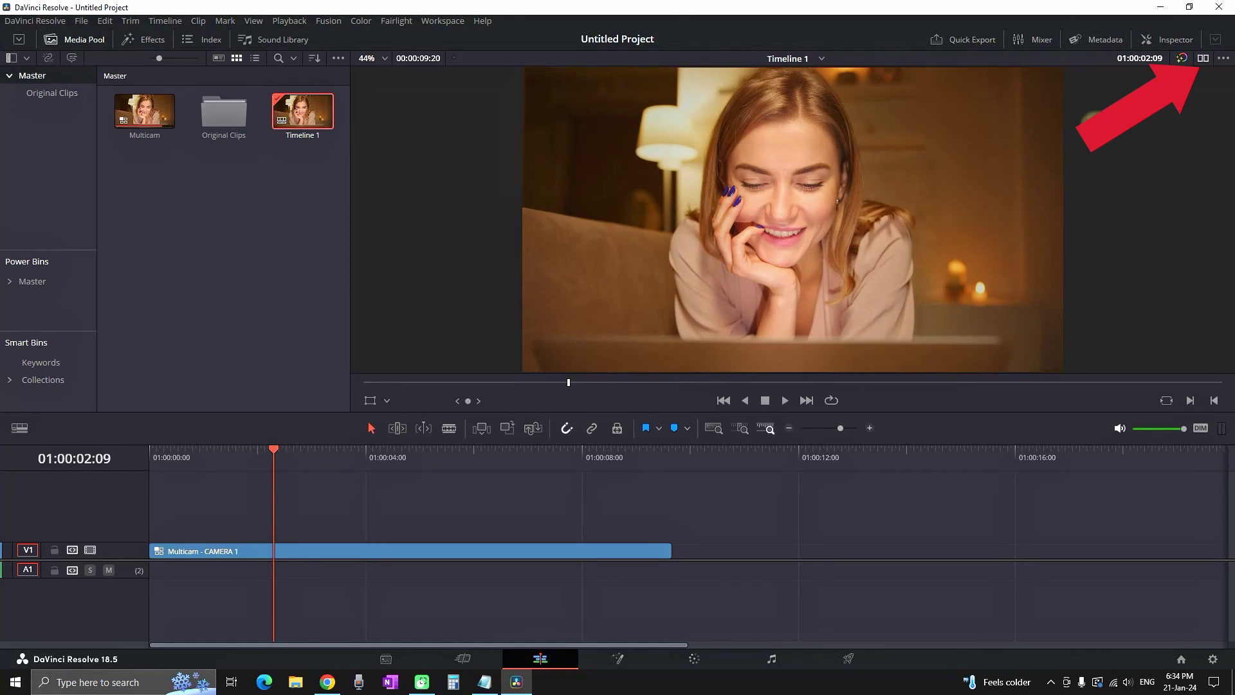
left_click(1202, 58)
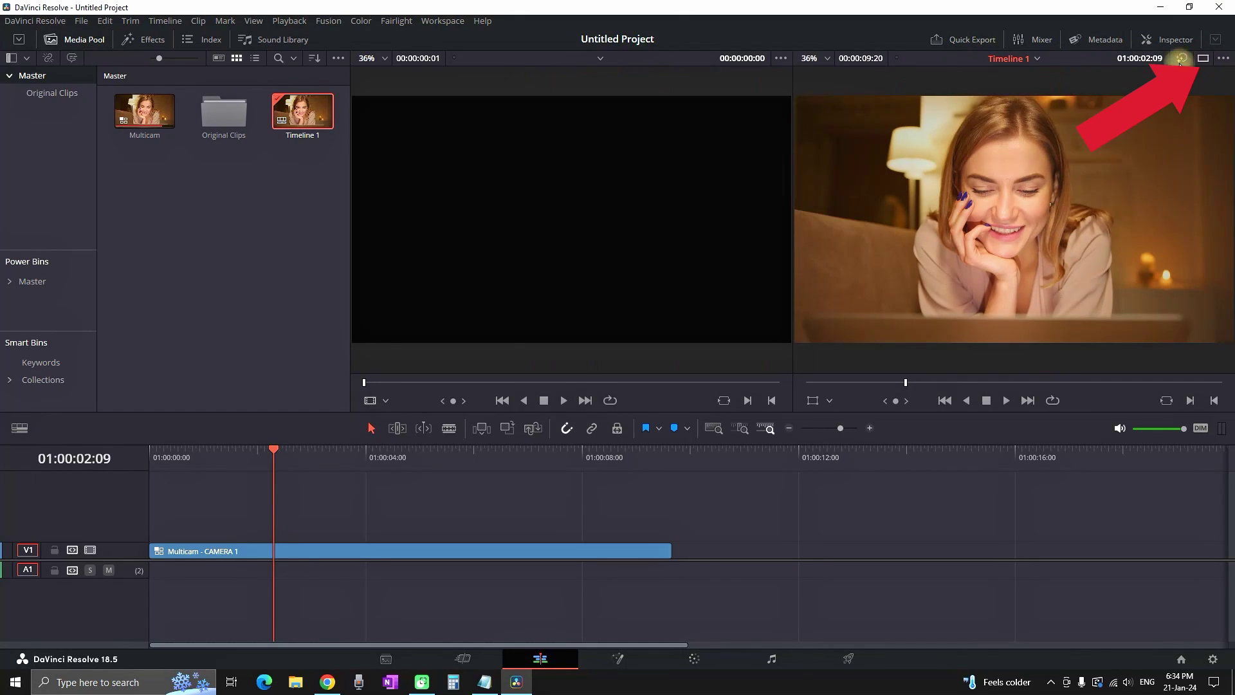
Set the source viewer to Multicam mode and scrub the playhead back near the start.
left_click(385, 400)
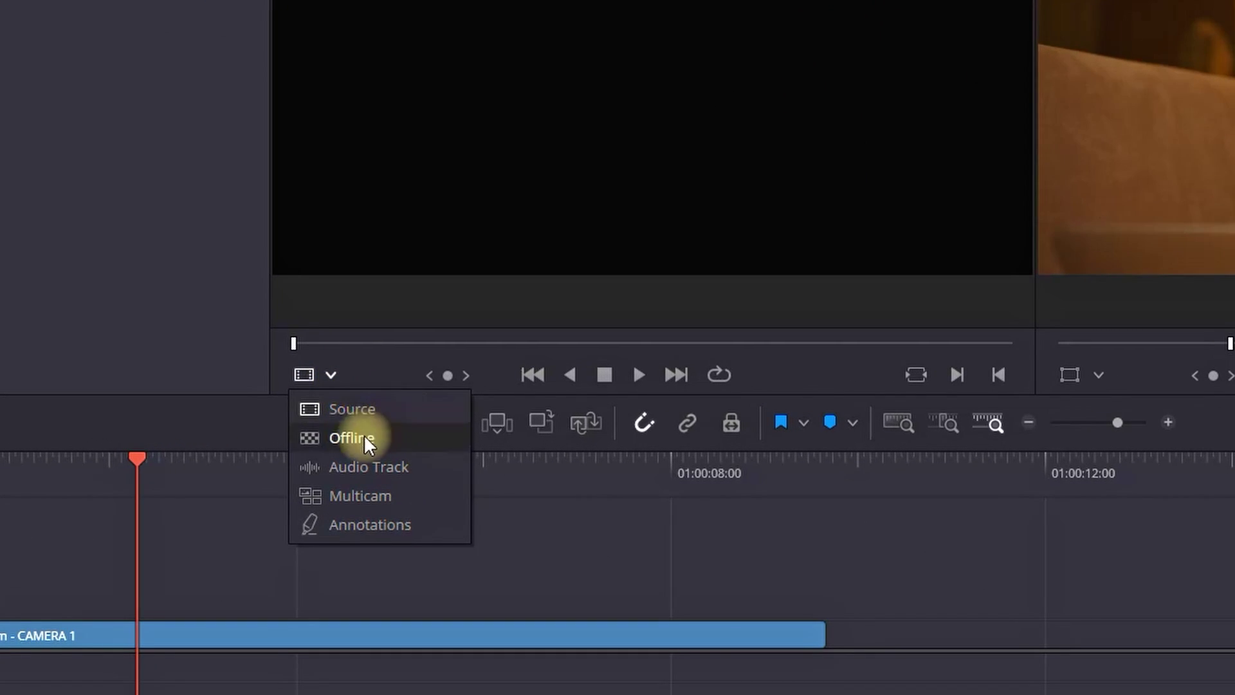
left_click(402, 501)
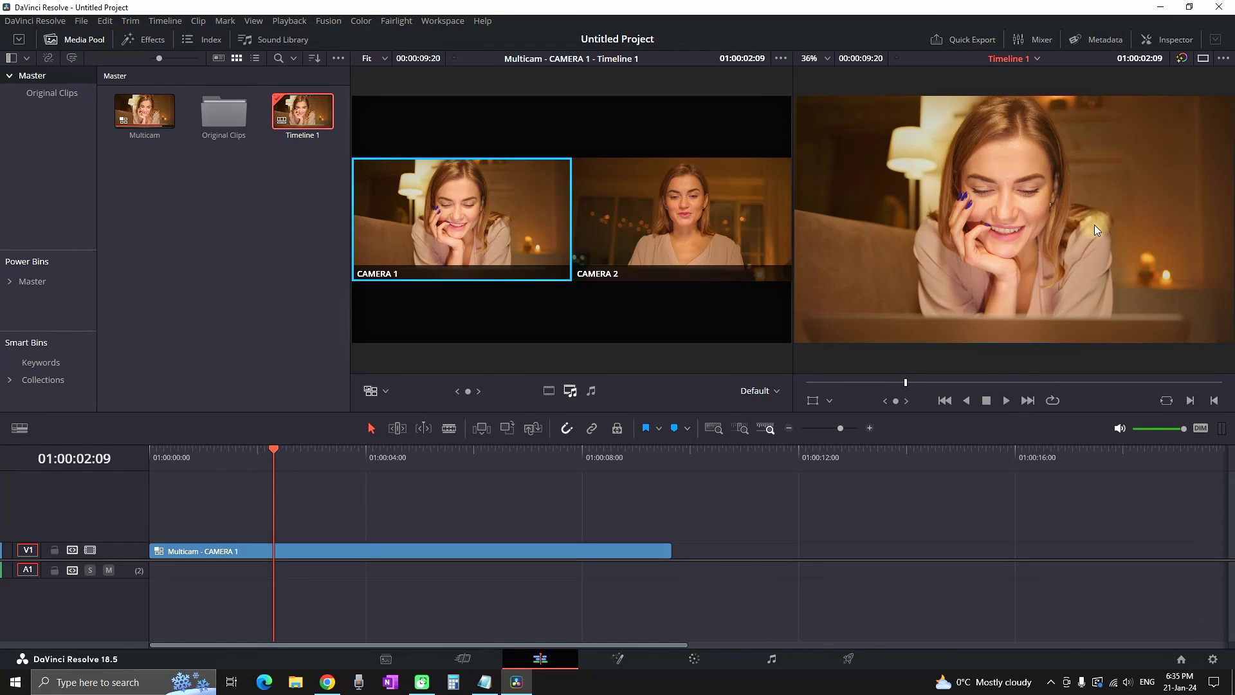
left_click_drag(274, 450, 157, 454)
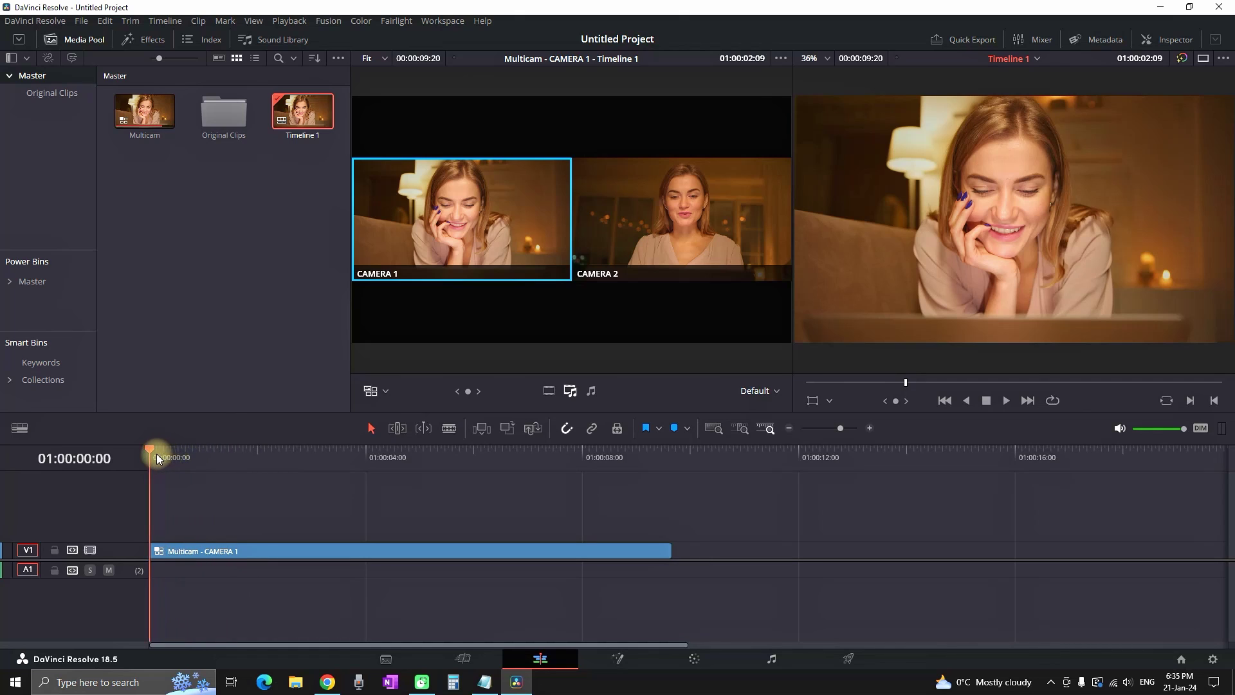
Cut live during playback to CAMERA 2, CAMERA 1, then CAMERA 2, and return to the start.
left_click(1005, 400)
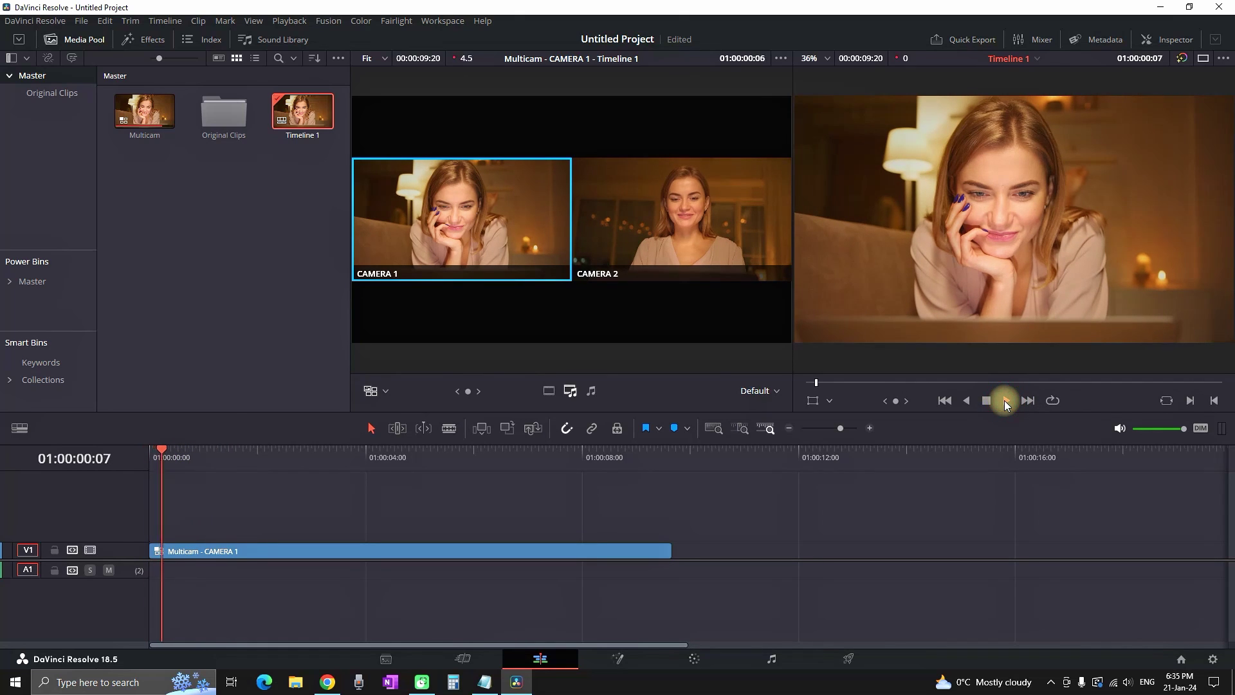
left_click(626, 229)
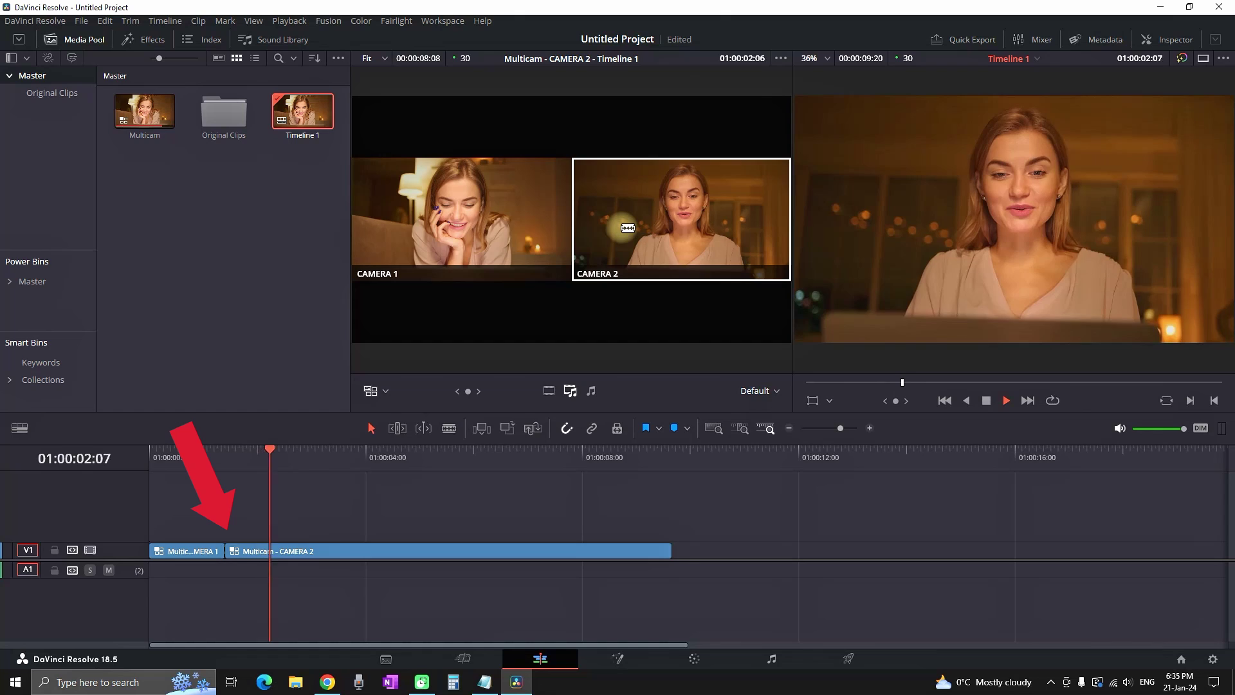
left_click(491, 209)
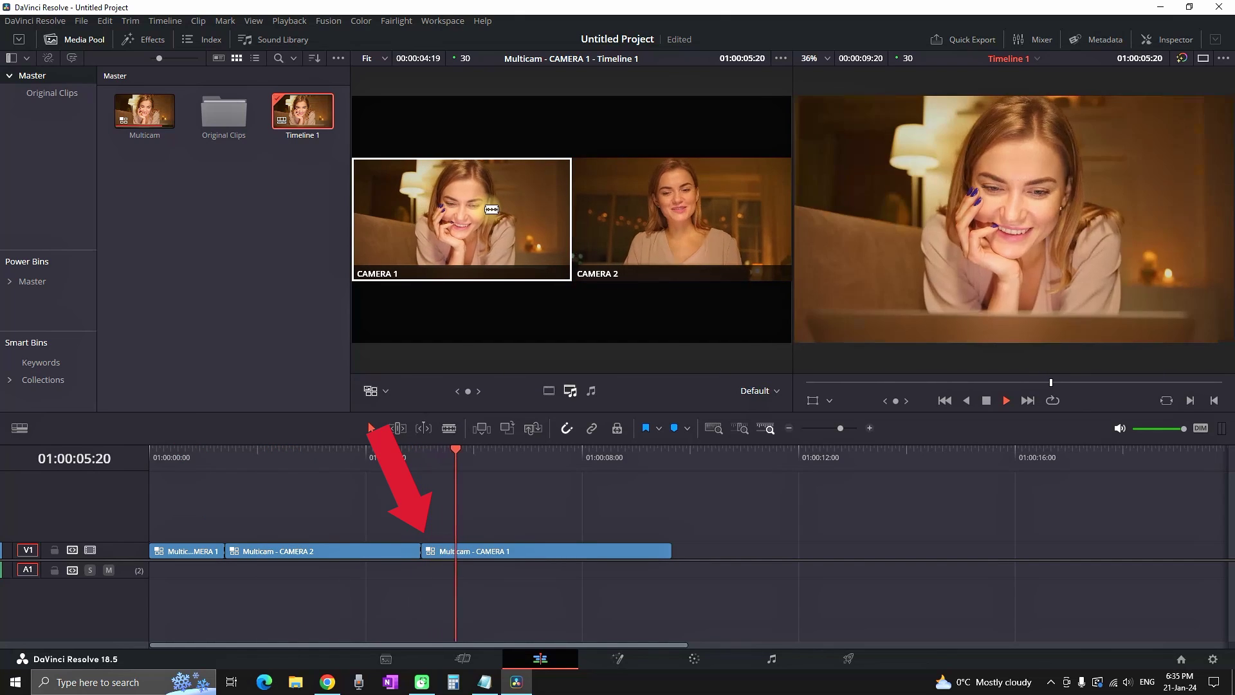
left_click(619, 220)
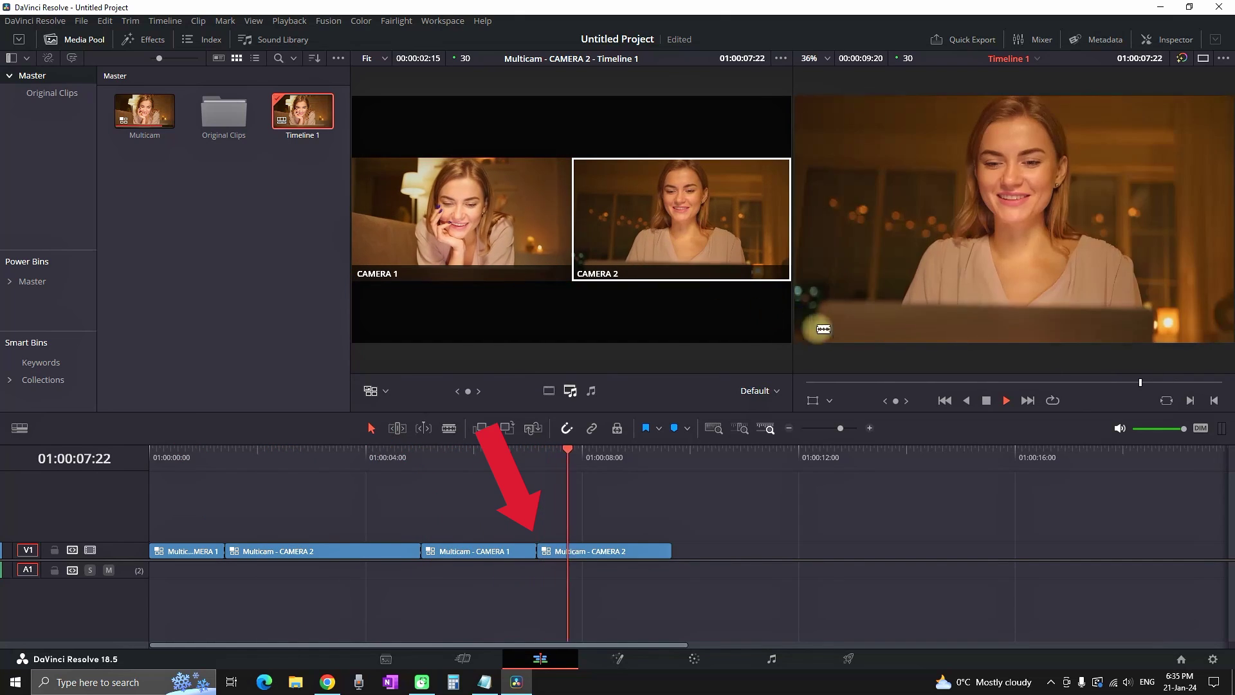
left_click(986, 400)
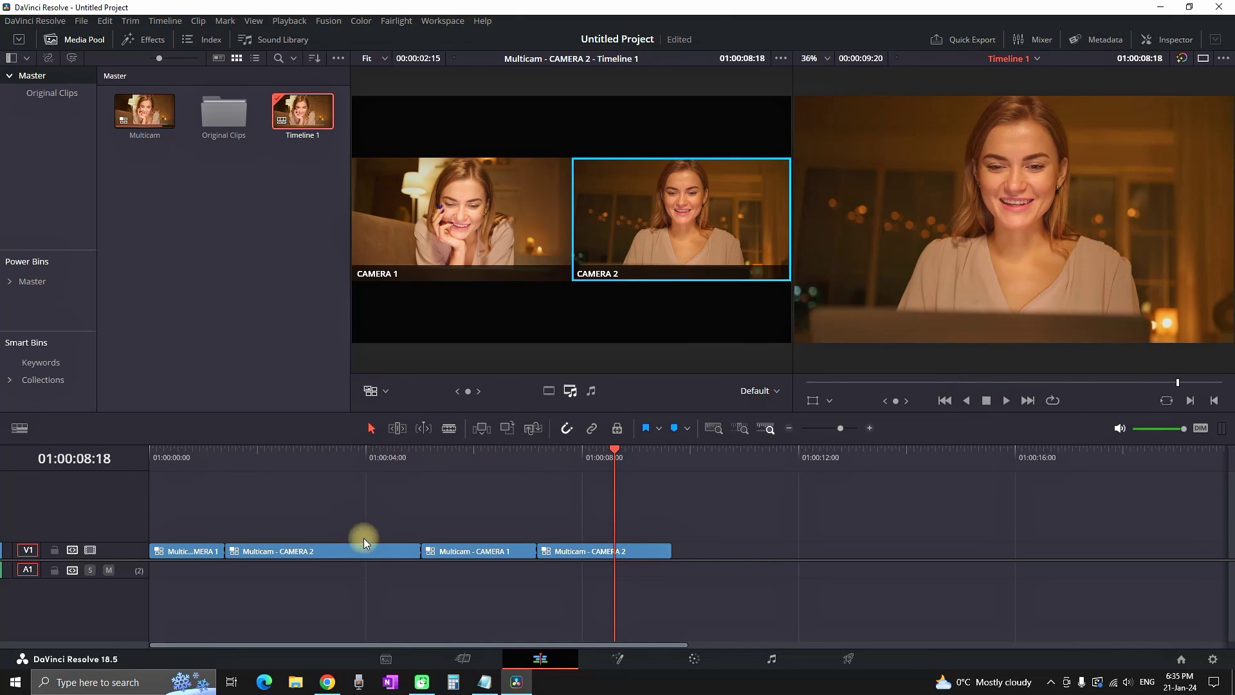
left_click(192, 457)
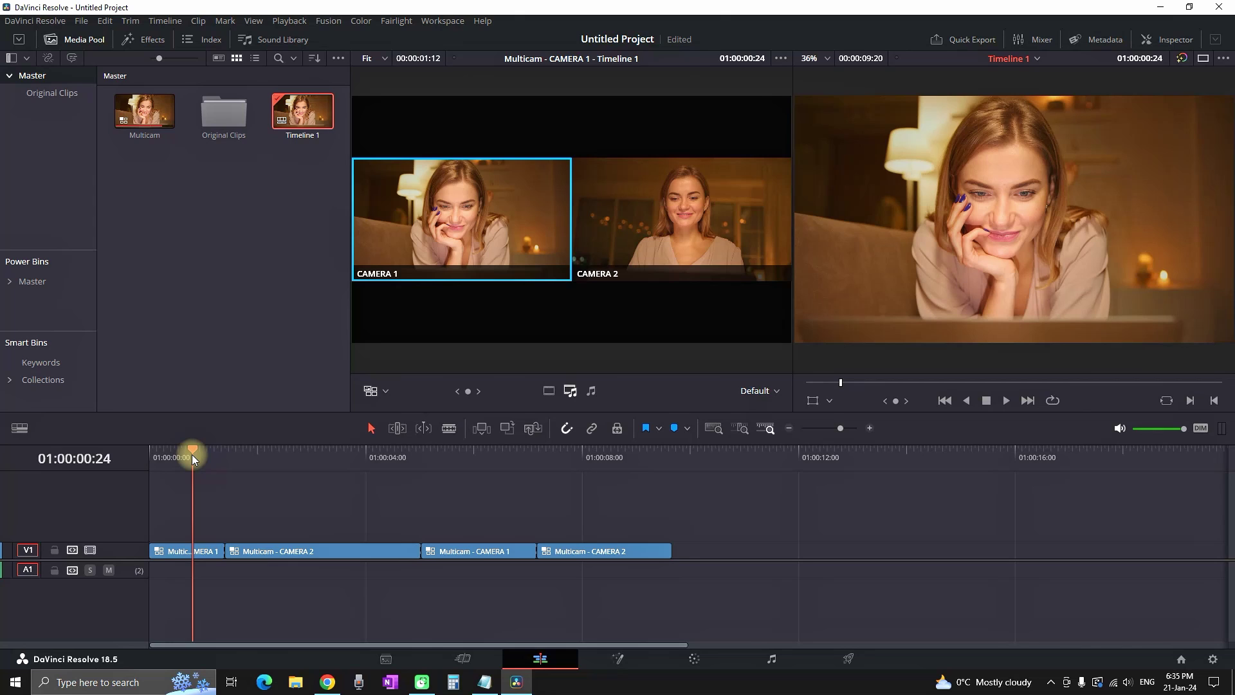
left_click_drag(192, 455, 146, 455)
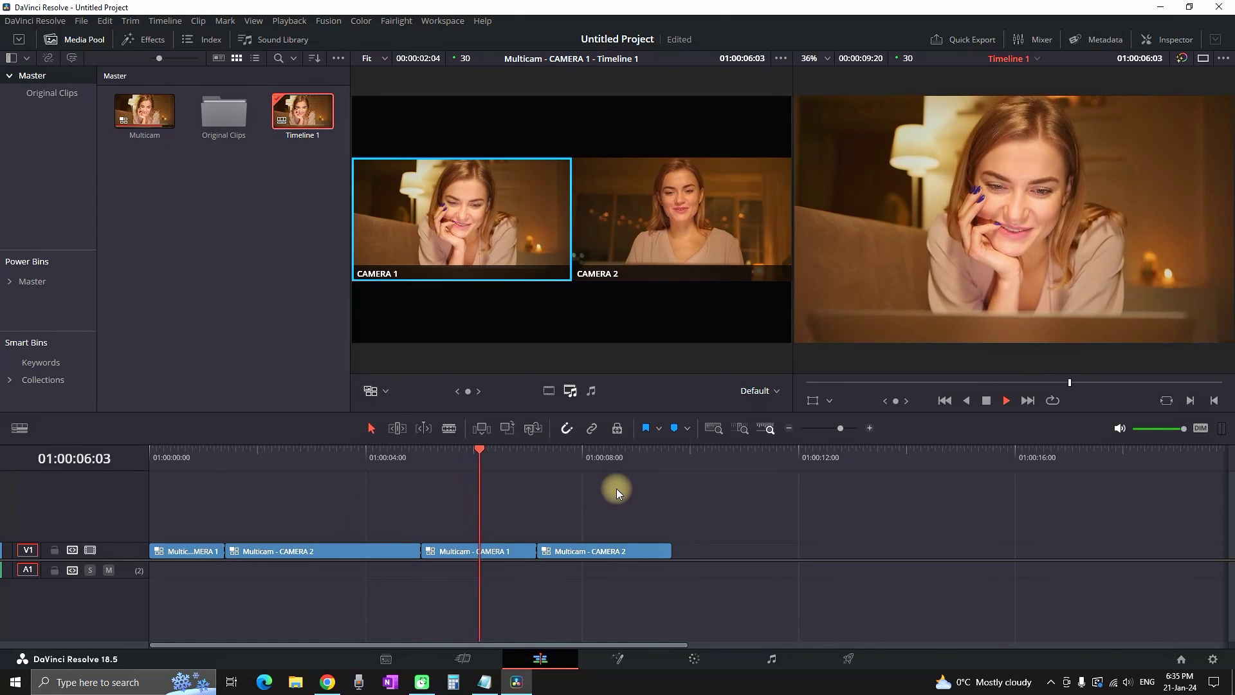
Undo the earlier angle cuts and return the playhead to the timeline start.
key("space")
key("ctrl+z")
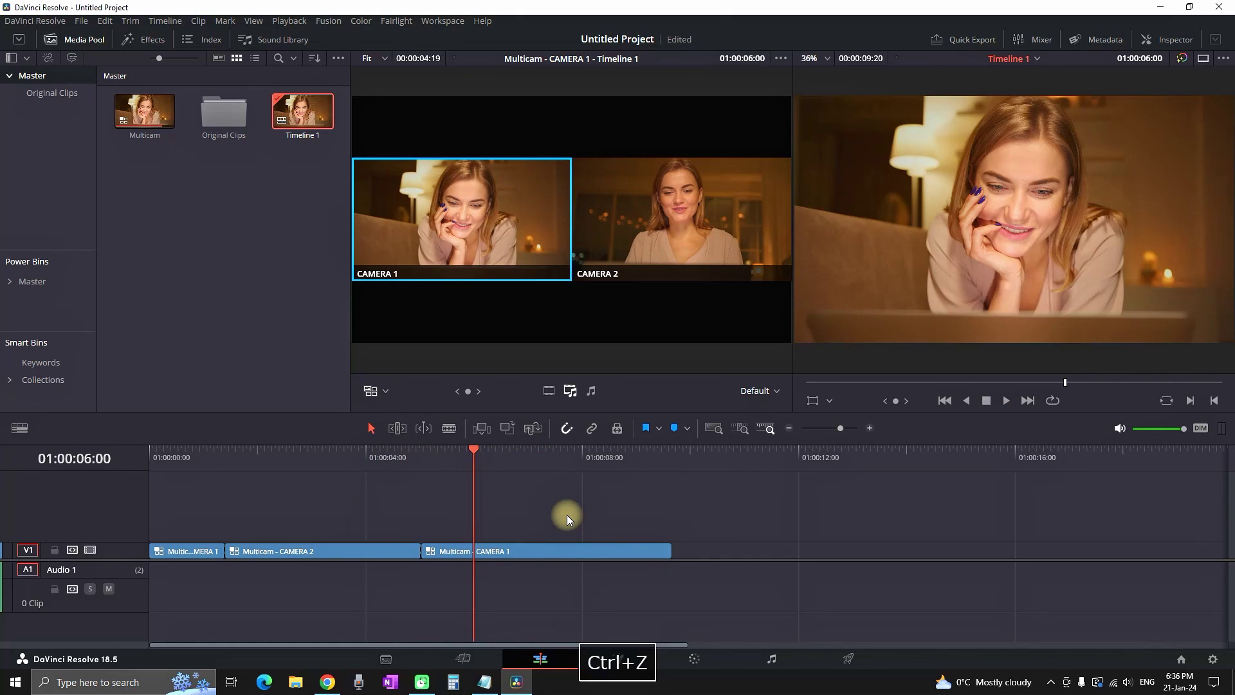
key("ctrl+z")
key("ctrl+z")
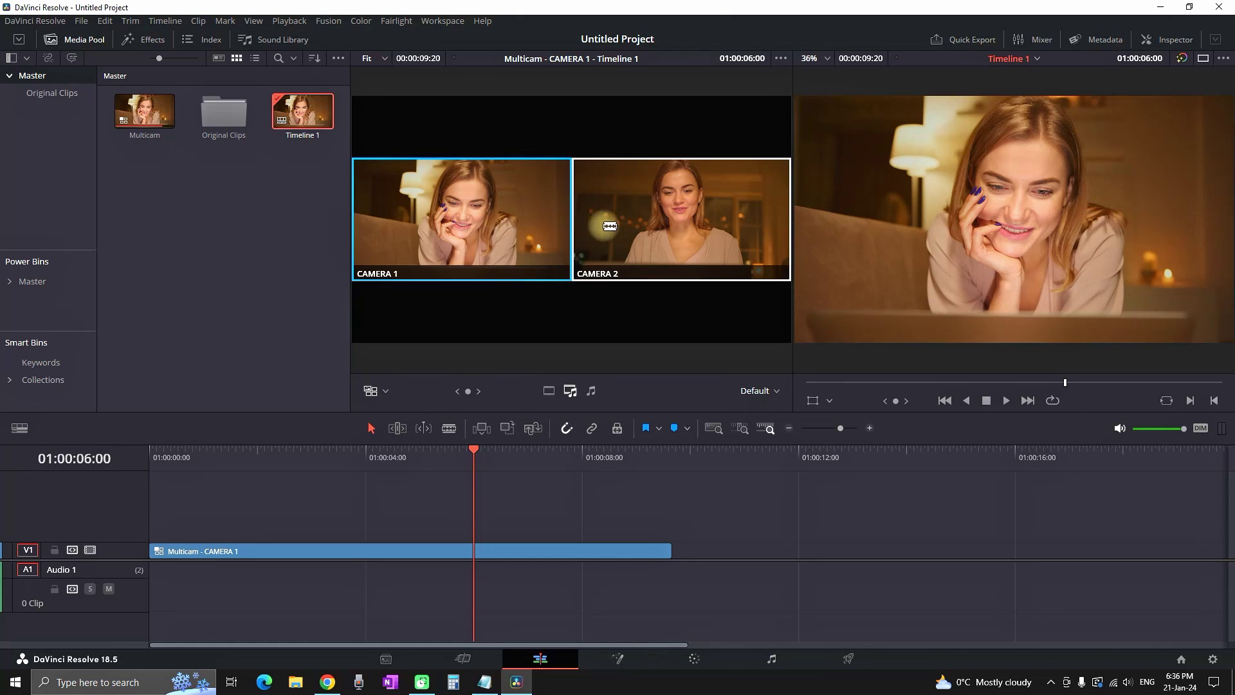
left_click_drag(202, 458, 155, 461)
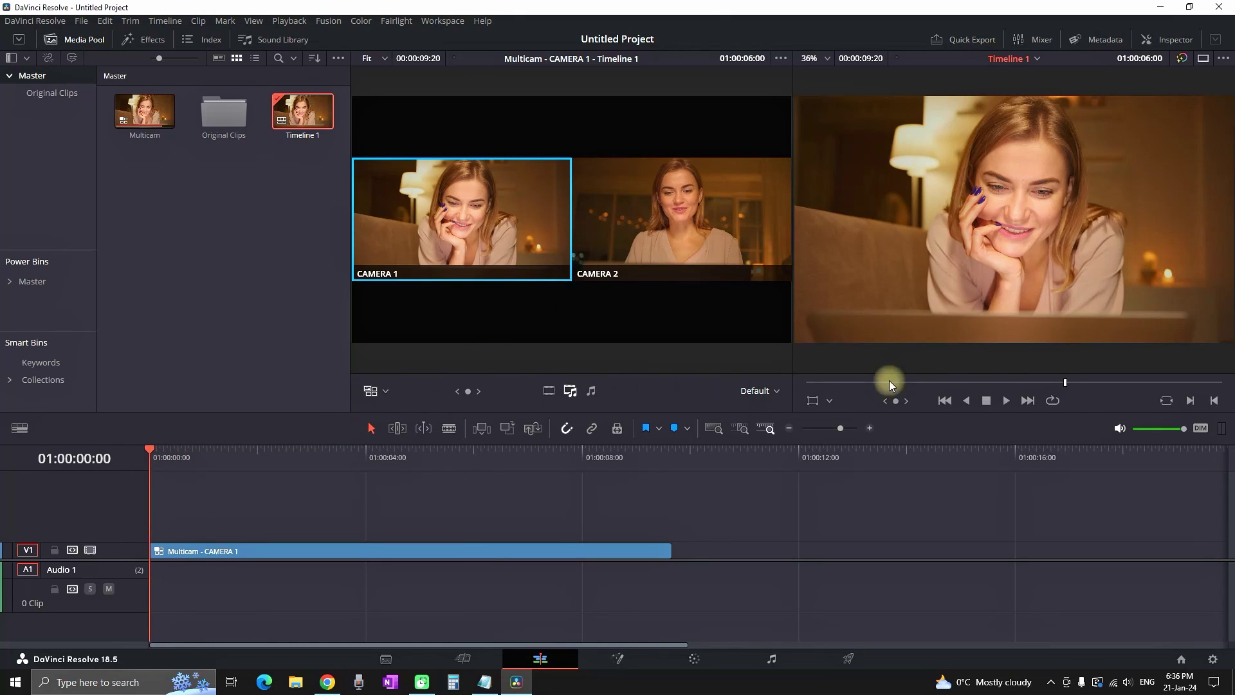
left_click(1007, 400)
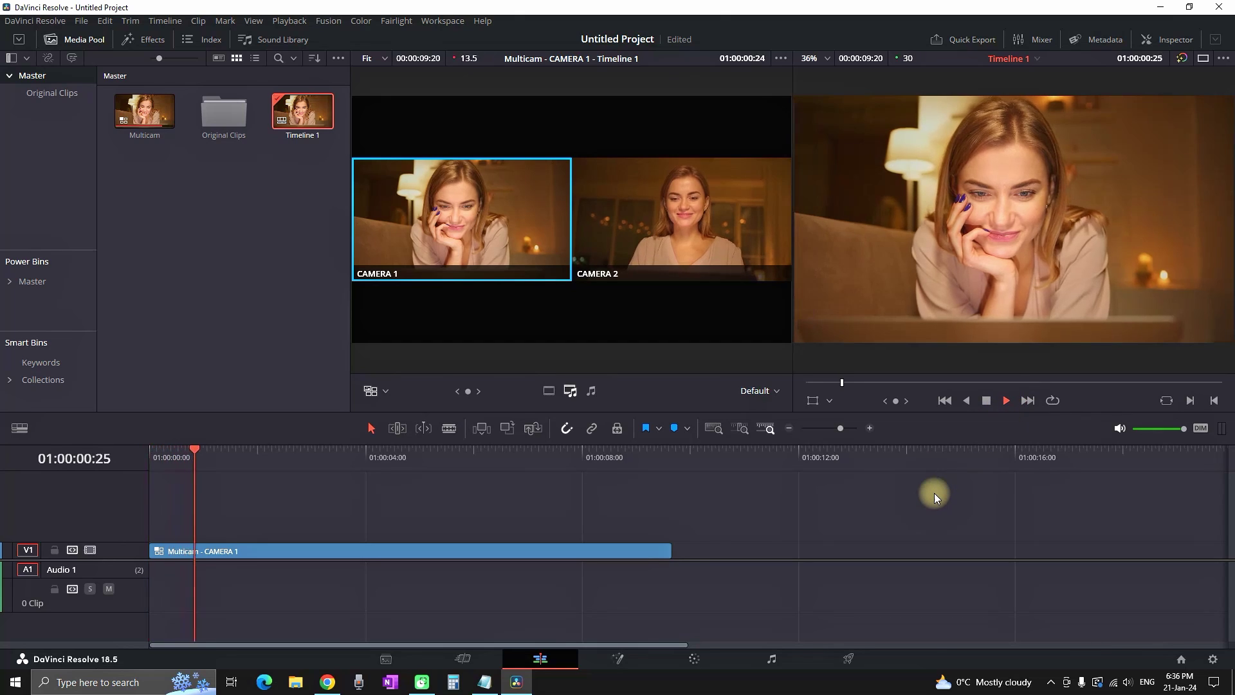
Cut to CAMERA 1 and CAMERA 2 with keys 1 and 2, then select the CAMERA 1 clip at 01:00:03:16.
key("2")
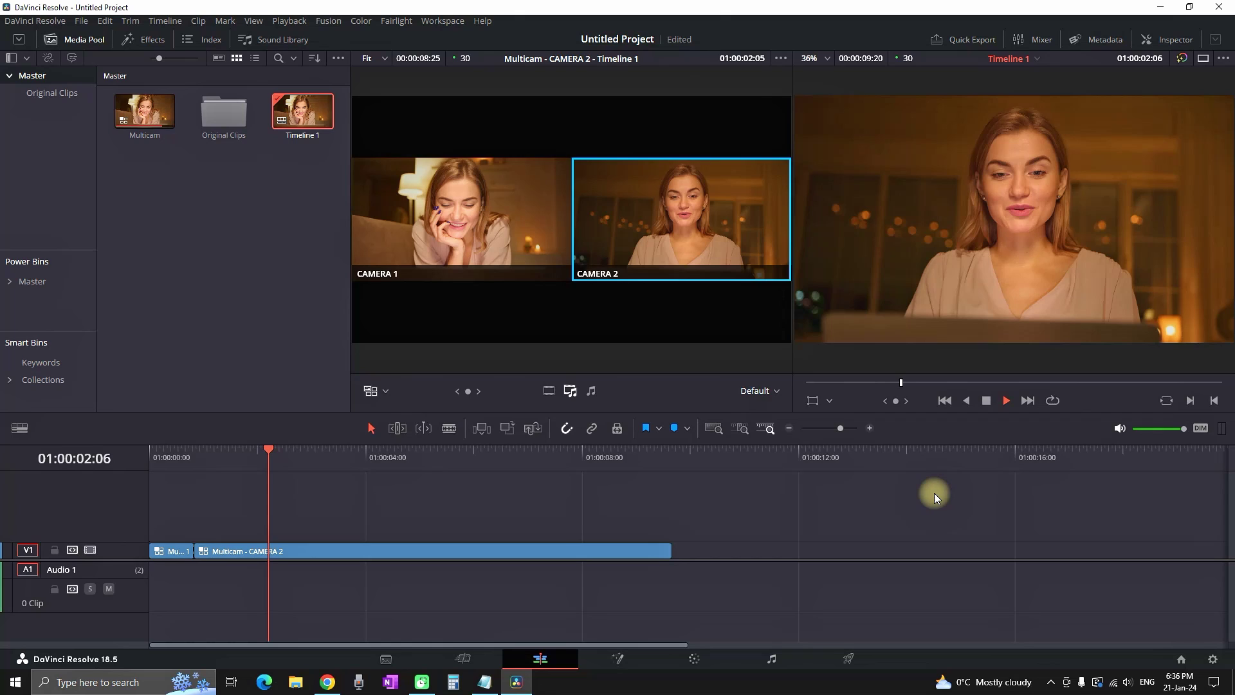
key("1")
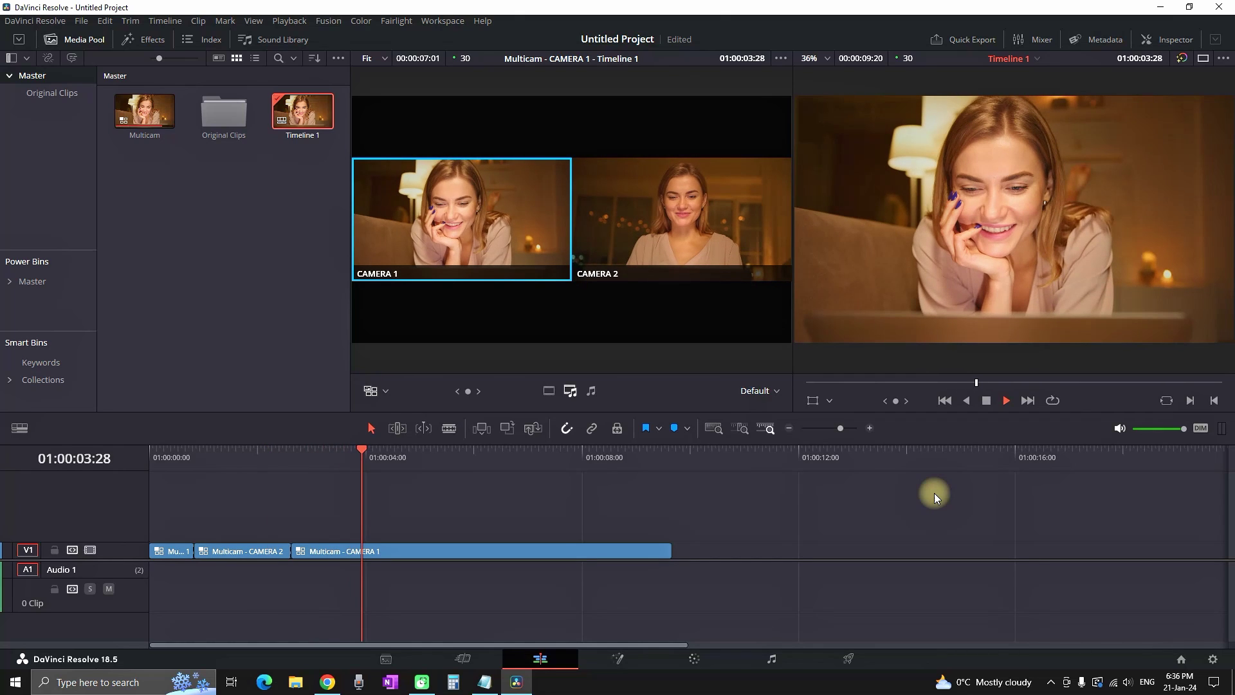
key("2")
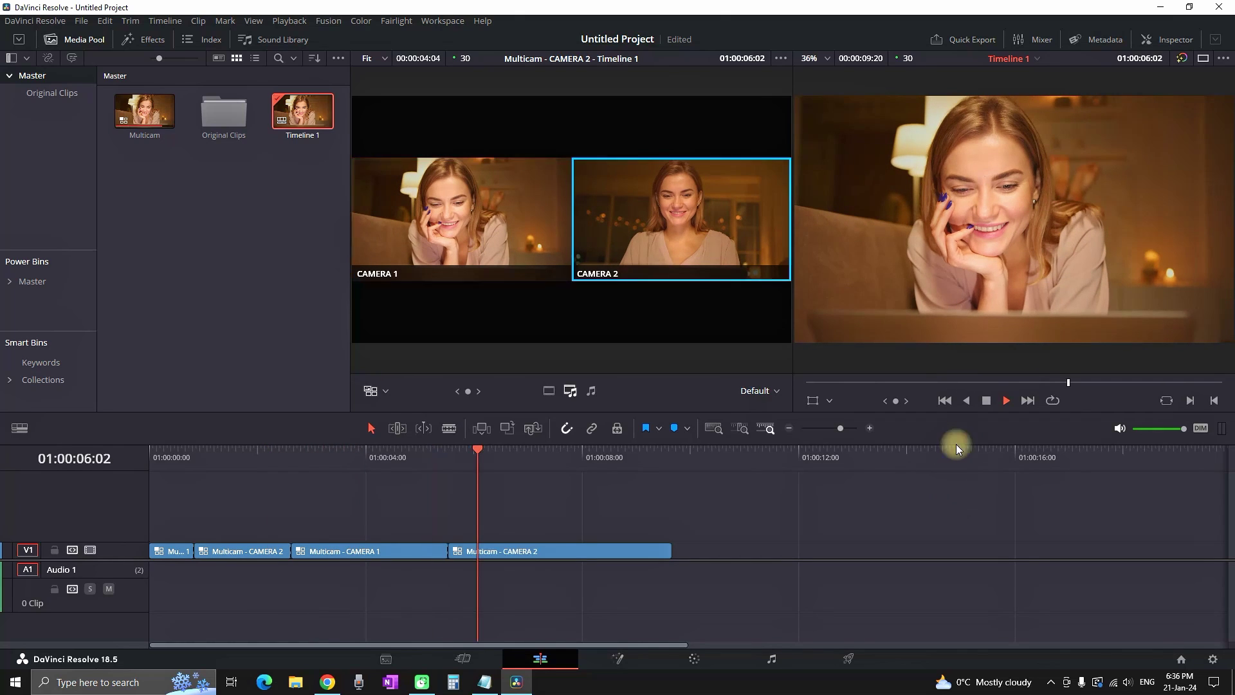
left_click(986, 400)
left_click_drag(469, 472, 341, 465)
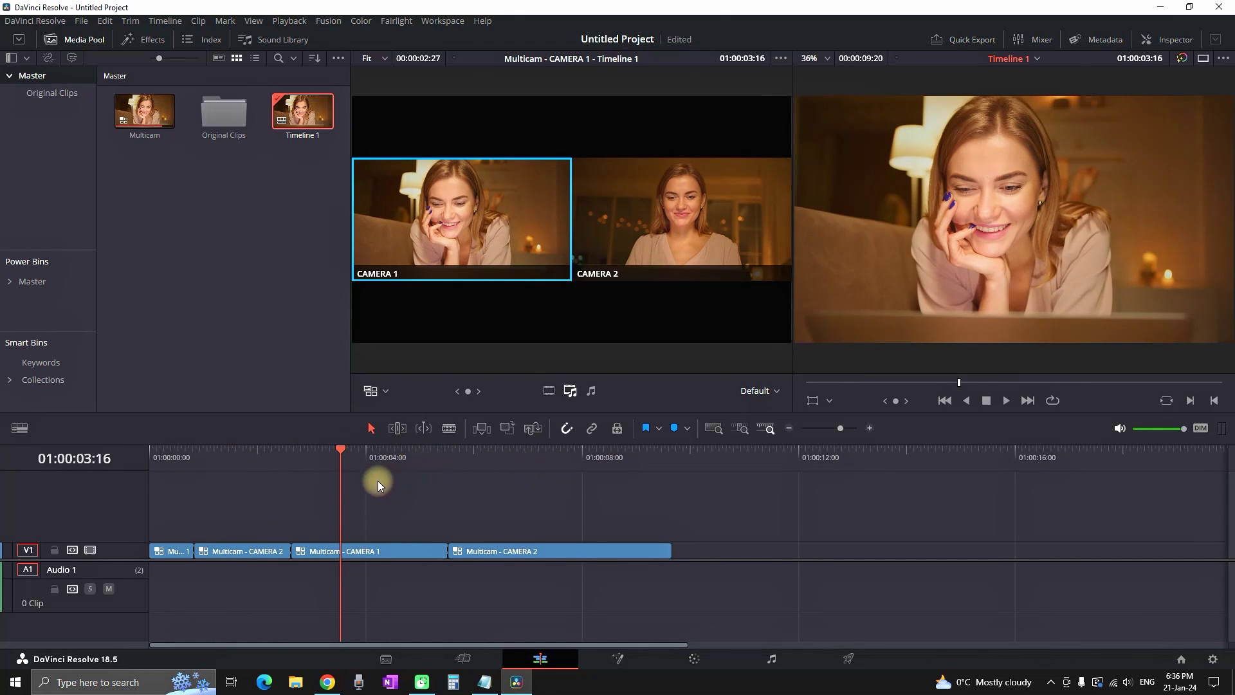
left_click(384, 551)
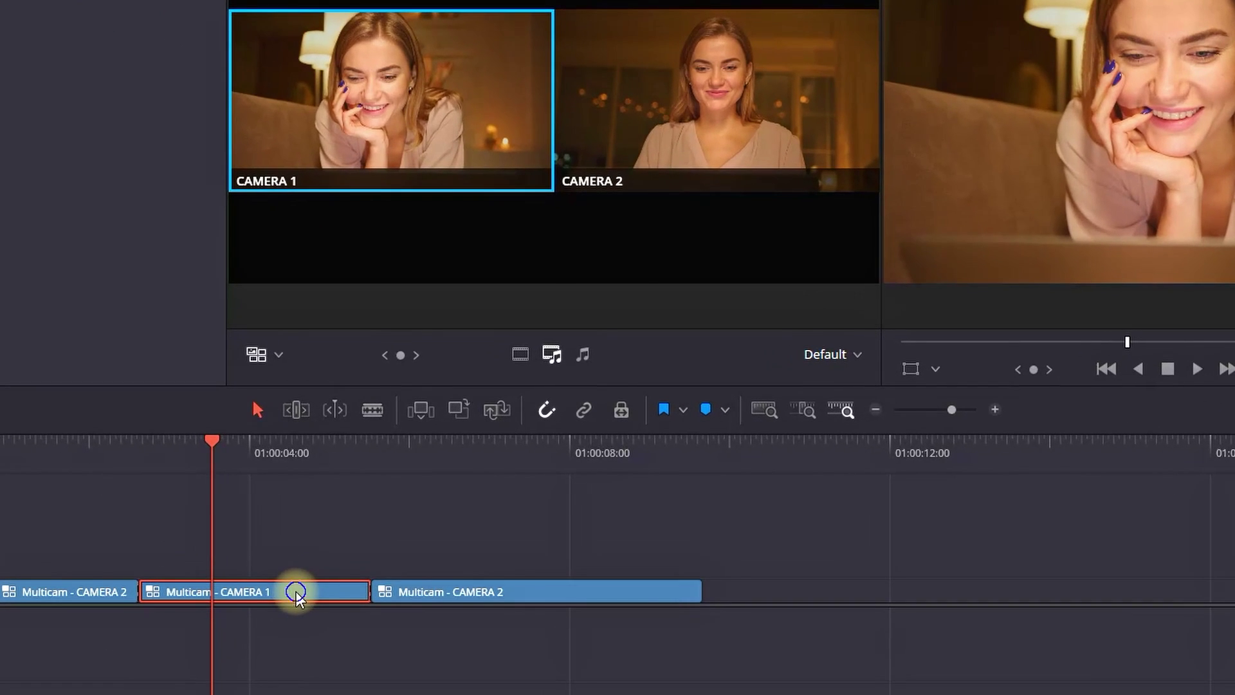
right_click(296, 592)
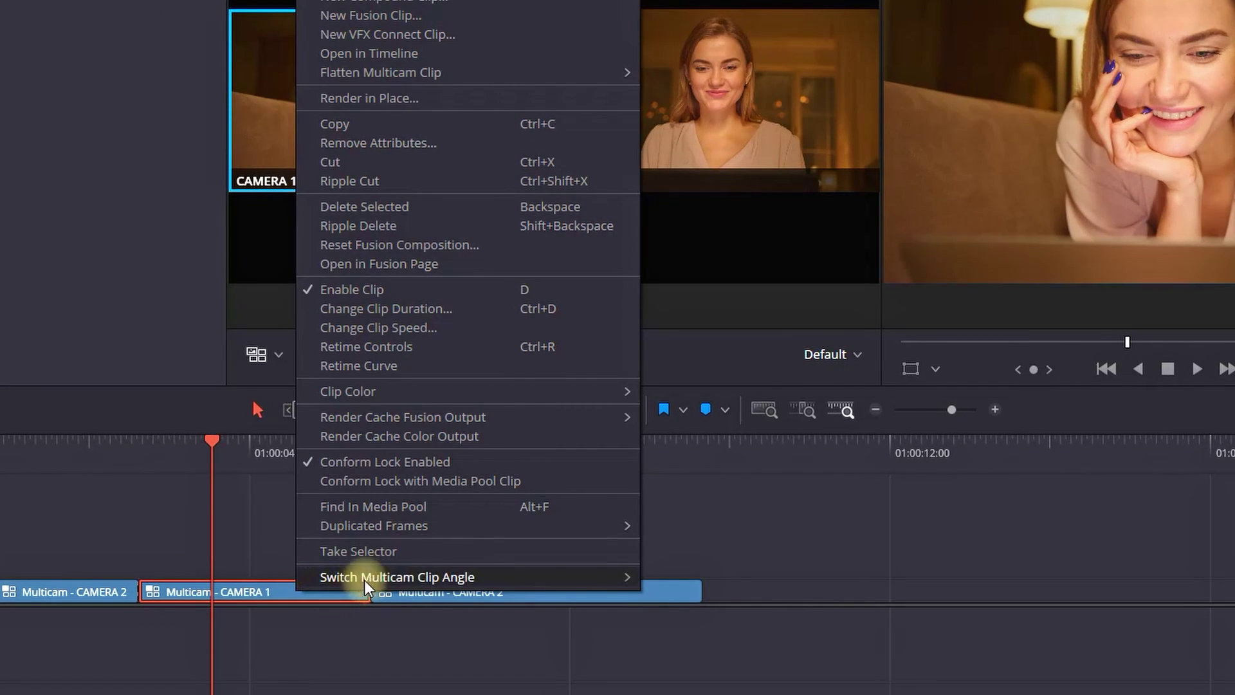
mouse_move(426, 579)
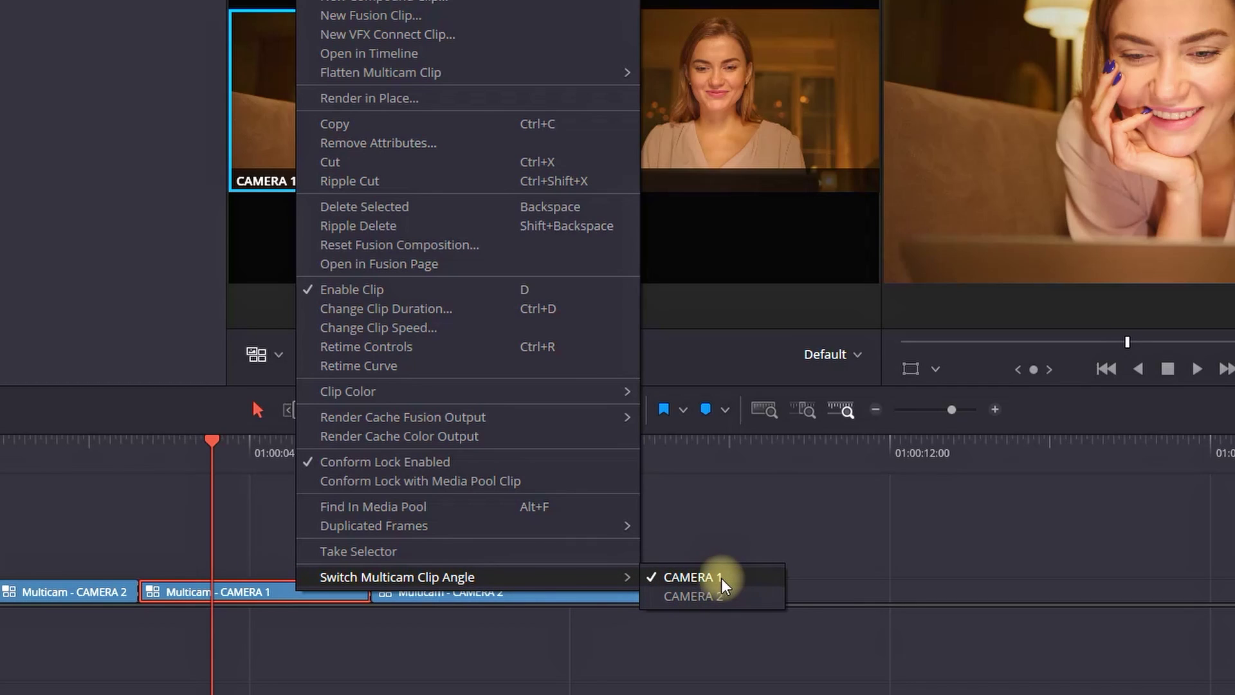
left_click(713, 596)
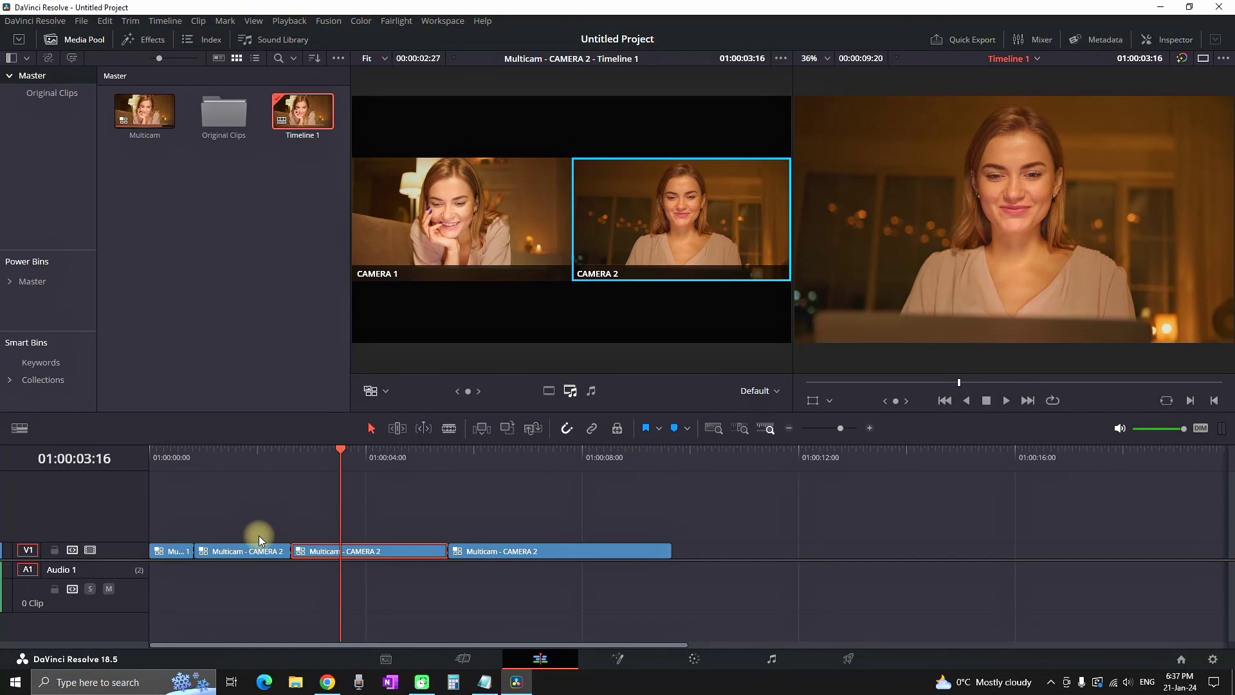
right_click(391, 550)
left_click(643, 540)
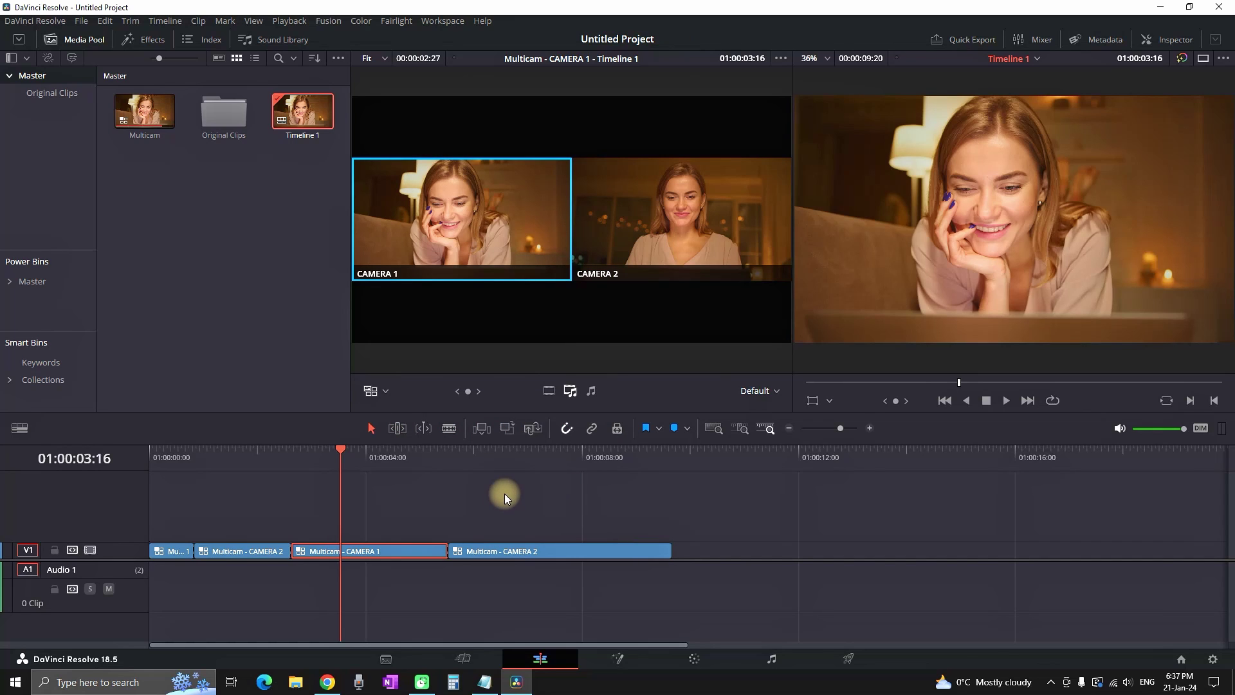
Set multicam switching to video+audio while reviewing cuts at 01:00:01:25 and 01:00:04:09.
left_click(569, 392)
left_click(248, 453)
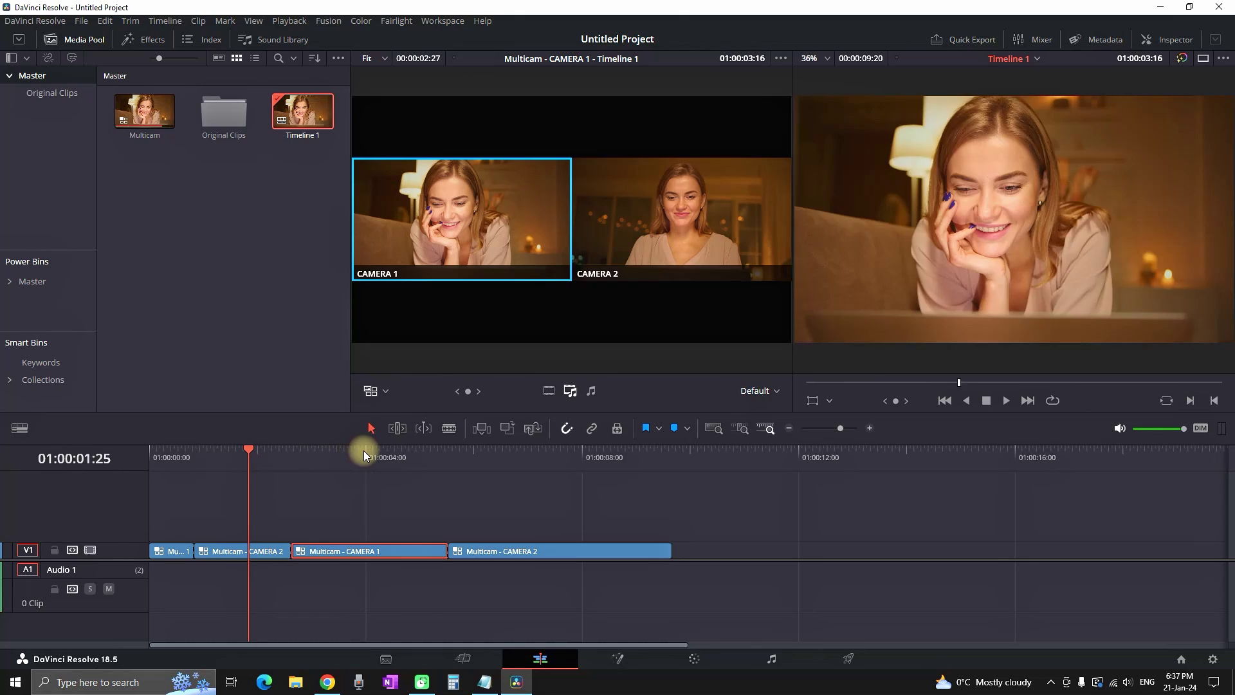
left_click(382, 456)
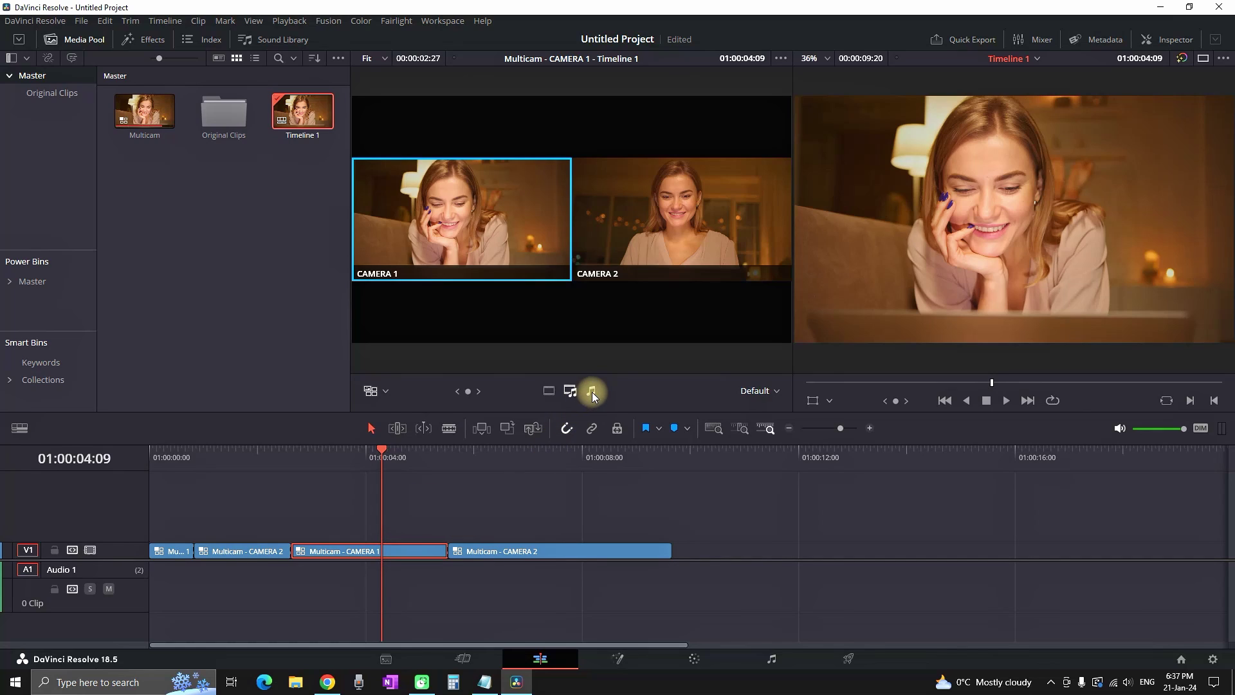
left_click(571, 392)
right_click(359, 553)
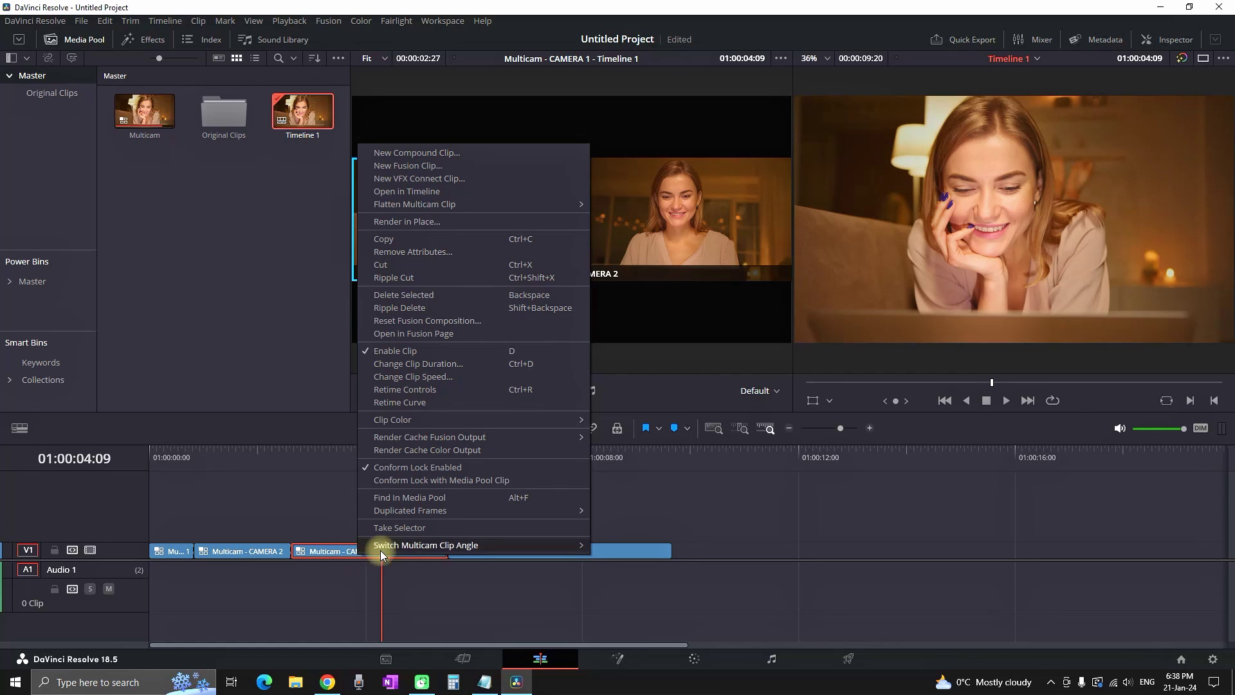
mouse_move(416, 547)
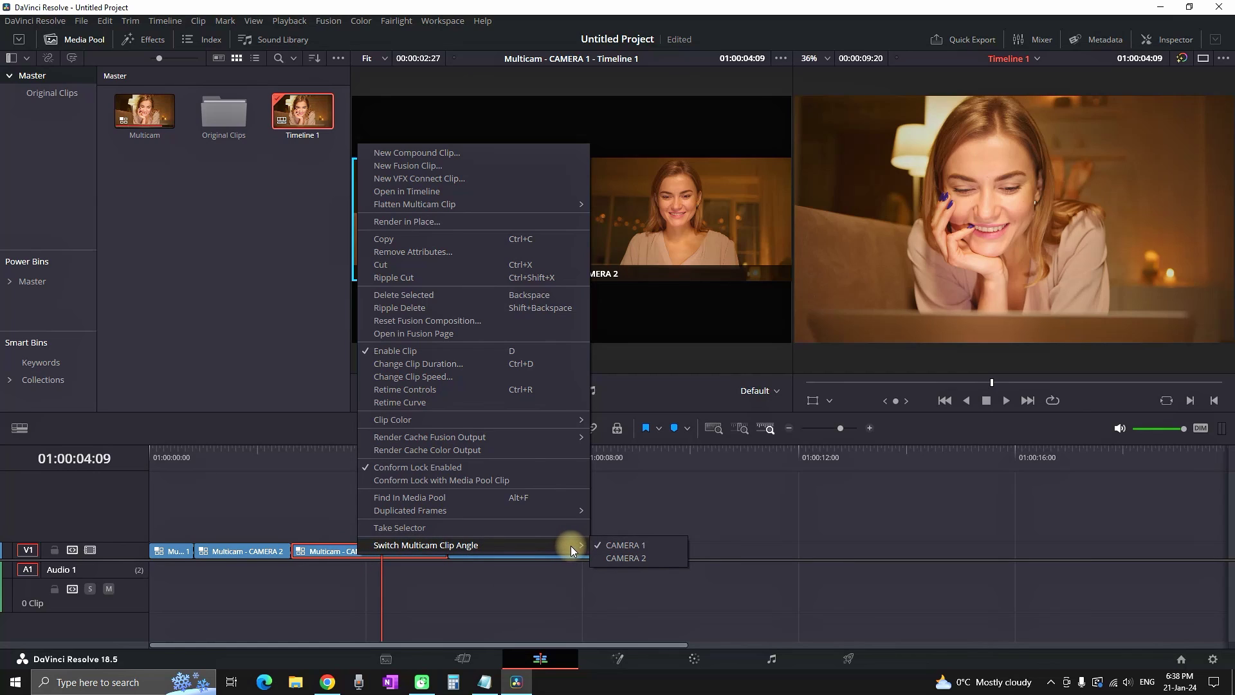
left_click(615, 547)
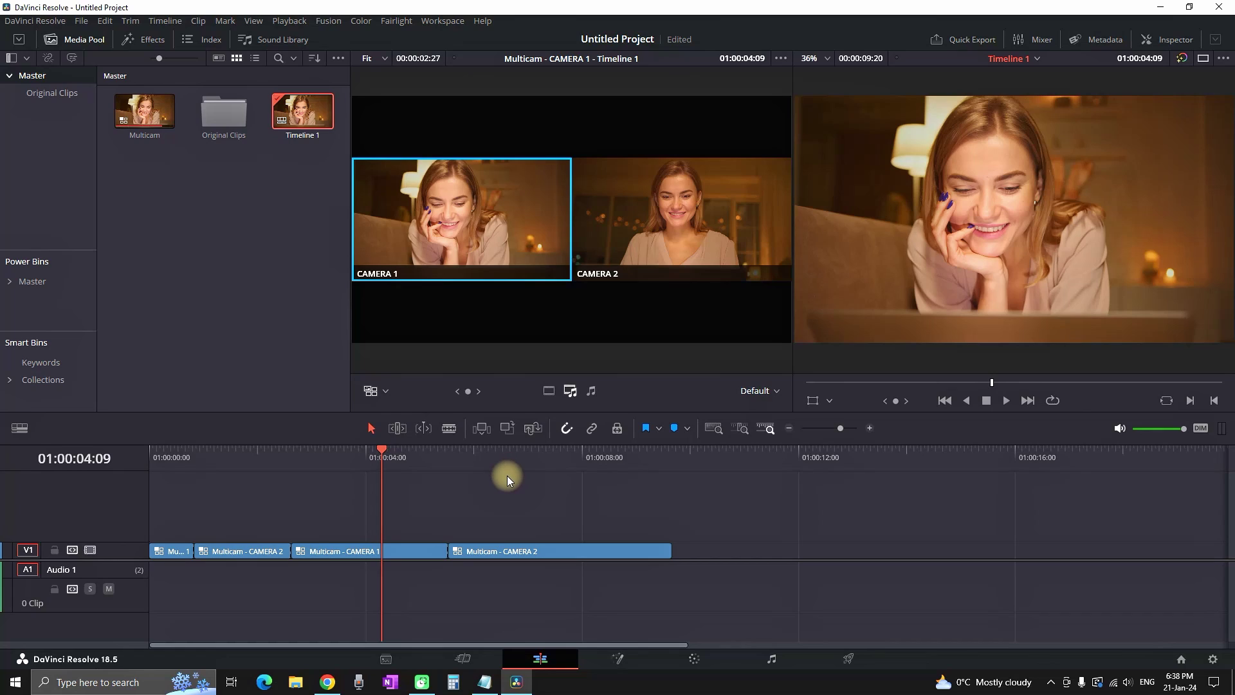
Try the 4x4 and 5x5 multicam grid layouts, then settle on 1x2.
left_click(778, 391)
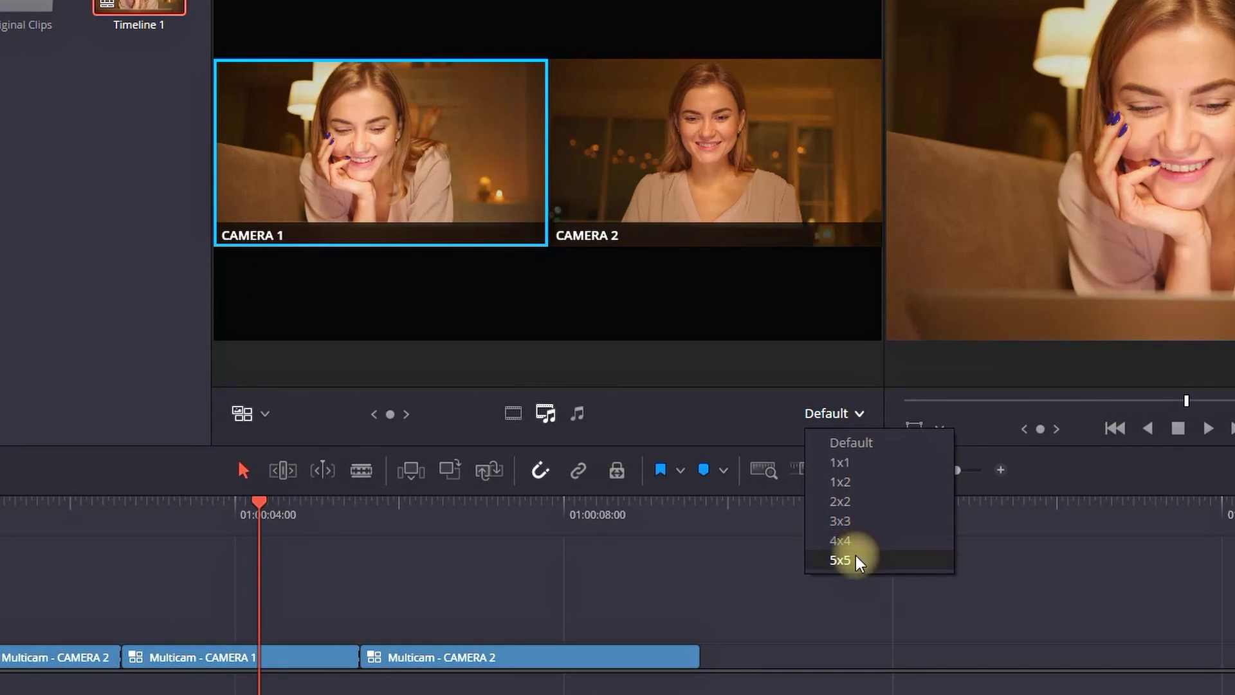
left_click(857, 539)
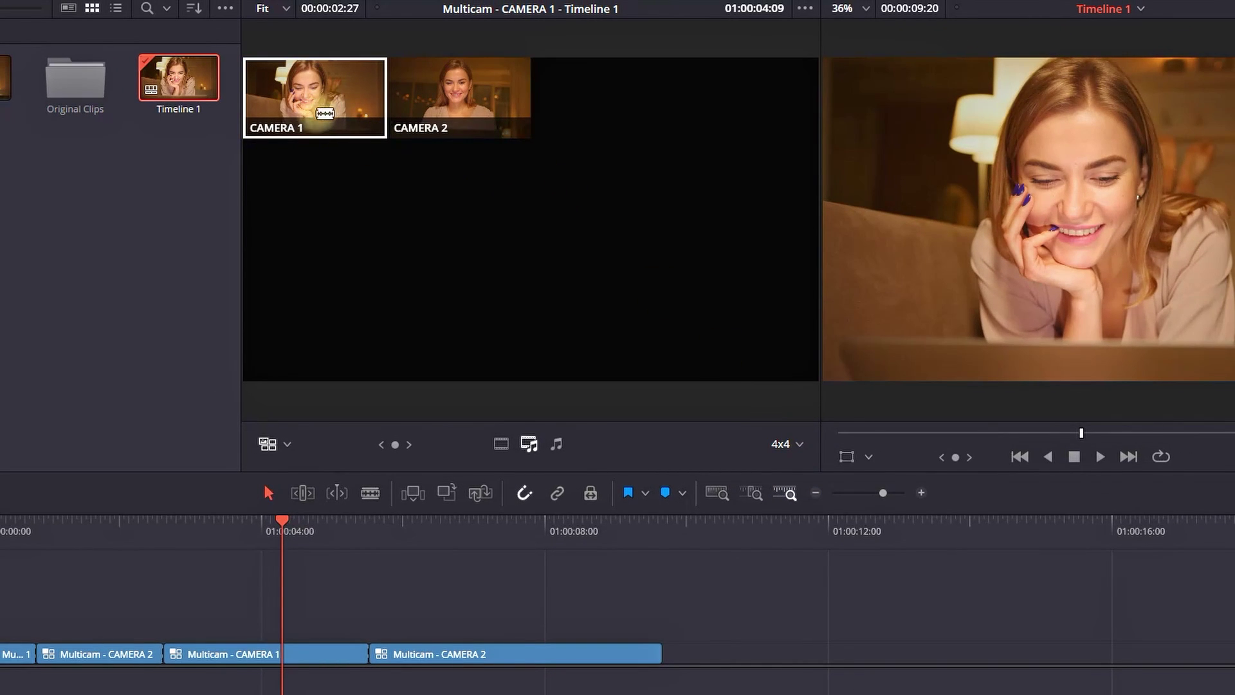
left_click(322, 117)
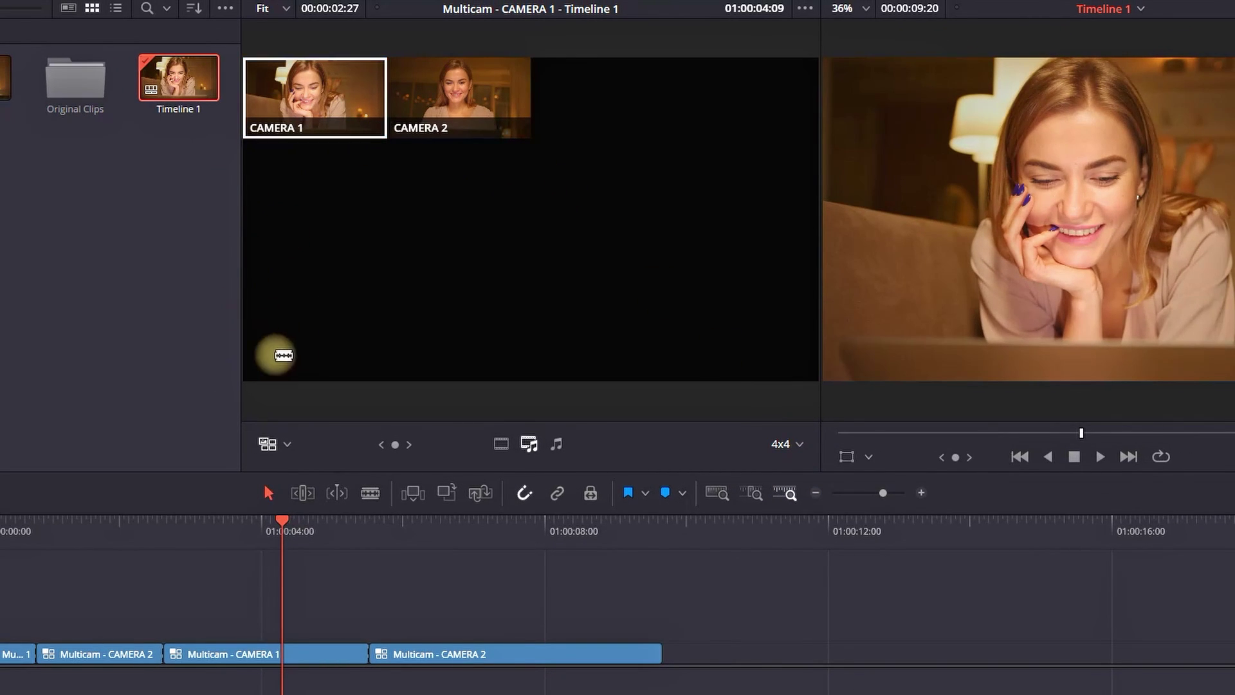
left_click(788, 444)
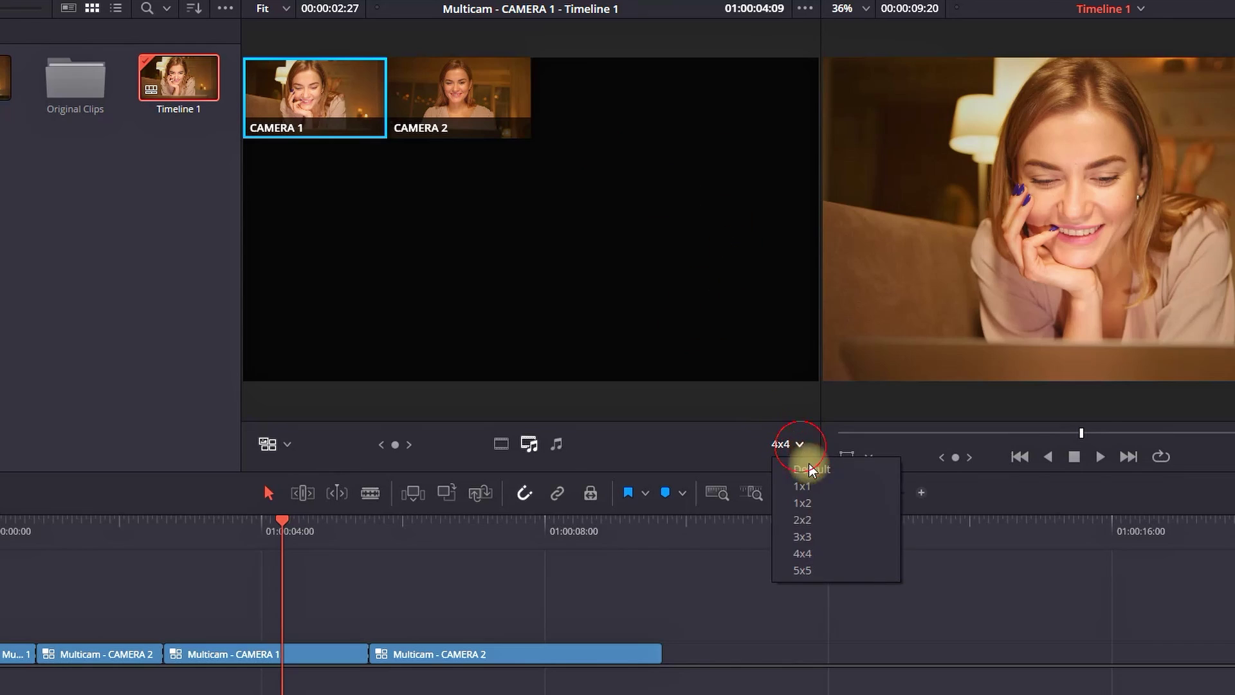
left_click(807, 566)
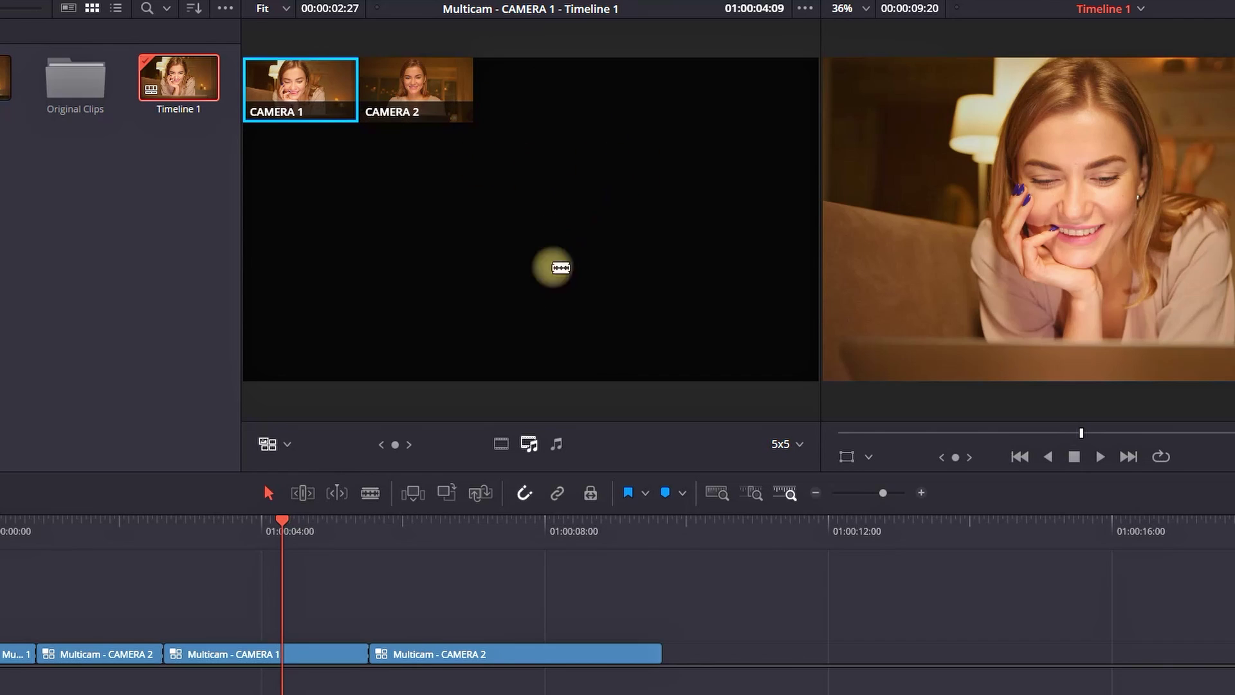
left_click(797, 444)
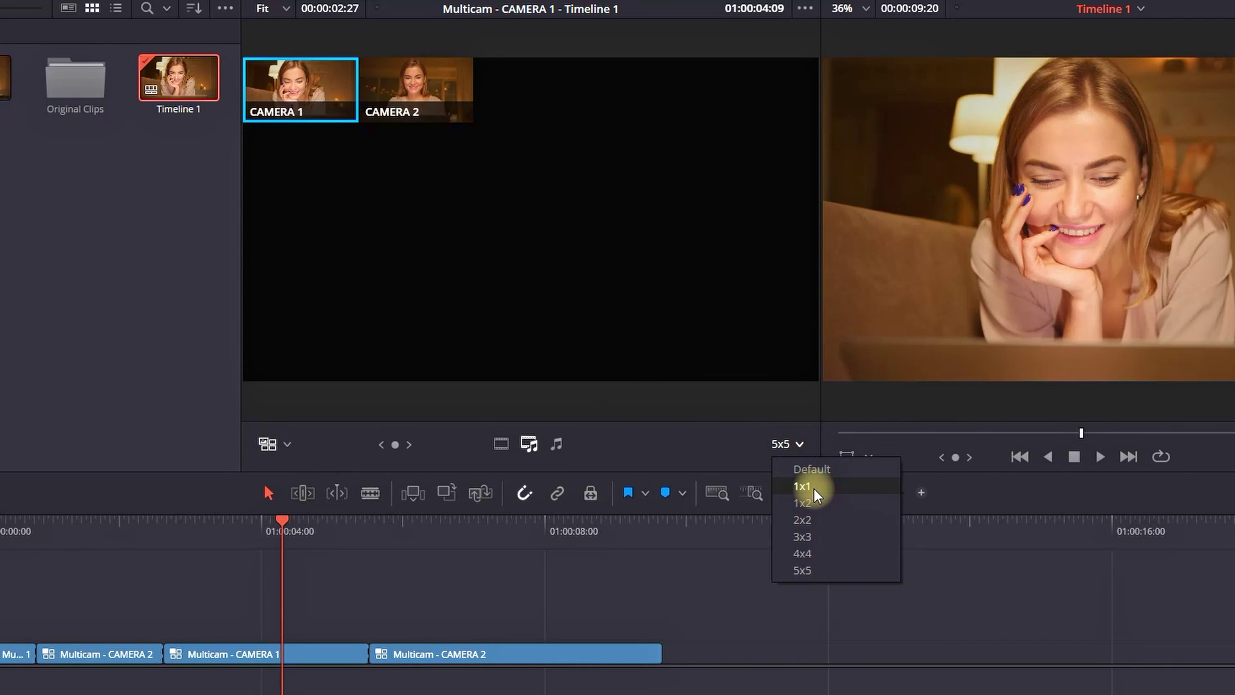